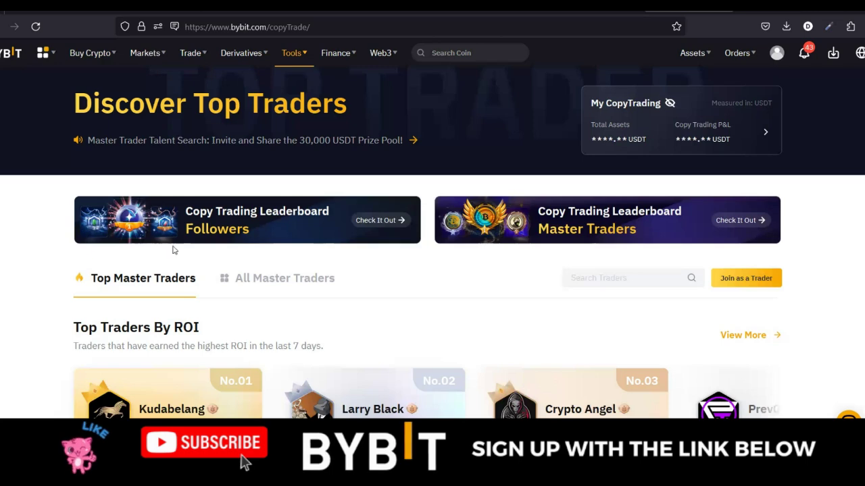
- Examine the top master trader categories on the copy trading page, including ROI, drawdown and intra-day rankings
scroll(177, 290, "down", 5)
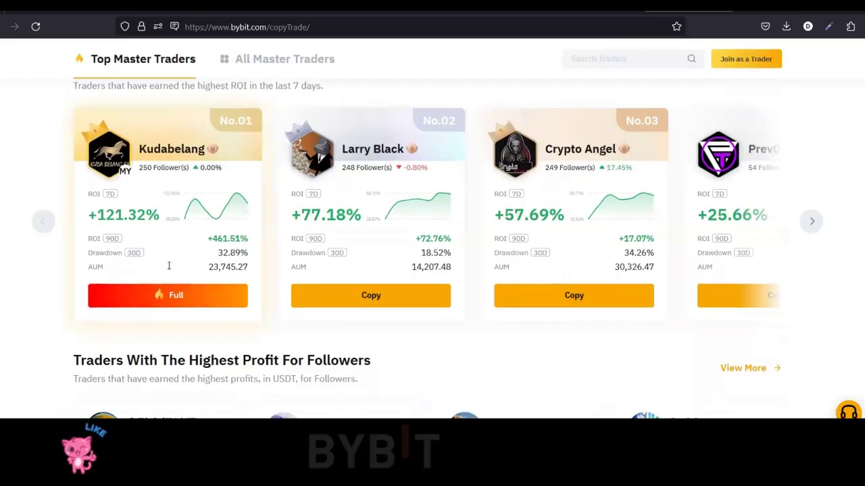
scroll(169, 265, "down", 2)
scroll(169, 266, "up", 4)
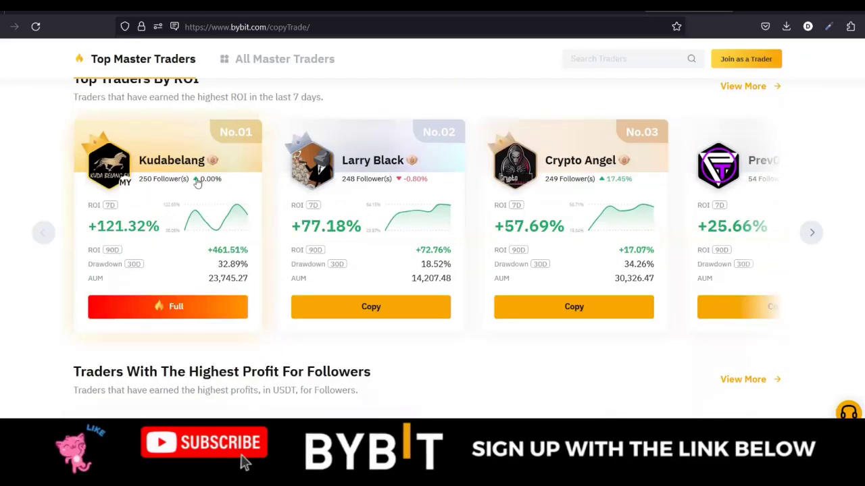
scroll(135, 265, "up", 2)
scroll(242, 293, "down", 3)
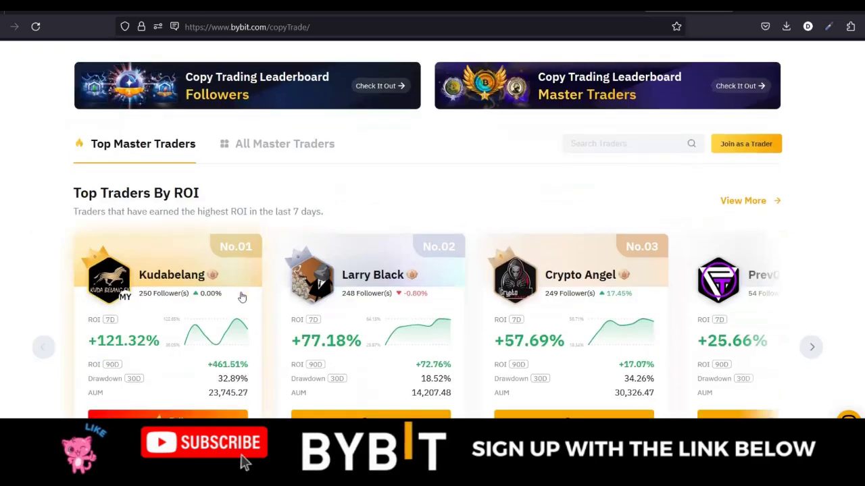
scroll(240, 298, "down", 10)
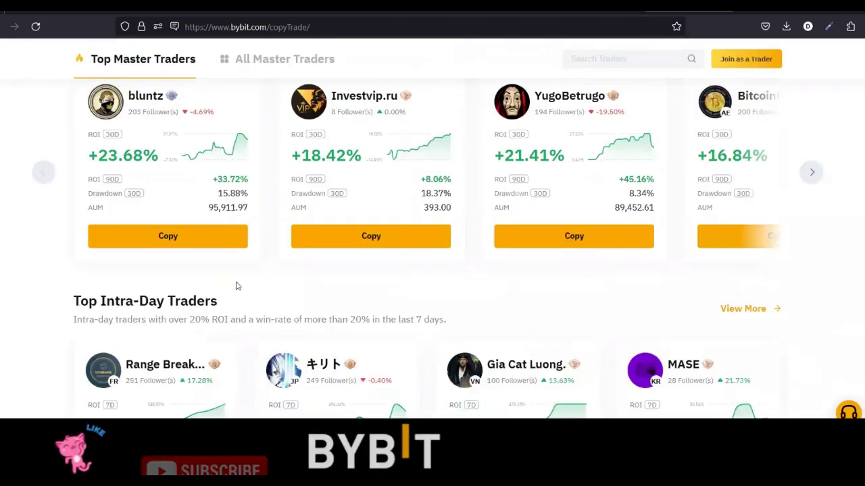
scroll(237, 284, "down", 3)
scroll(236, 276, "up", 8)
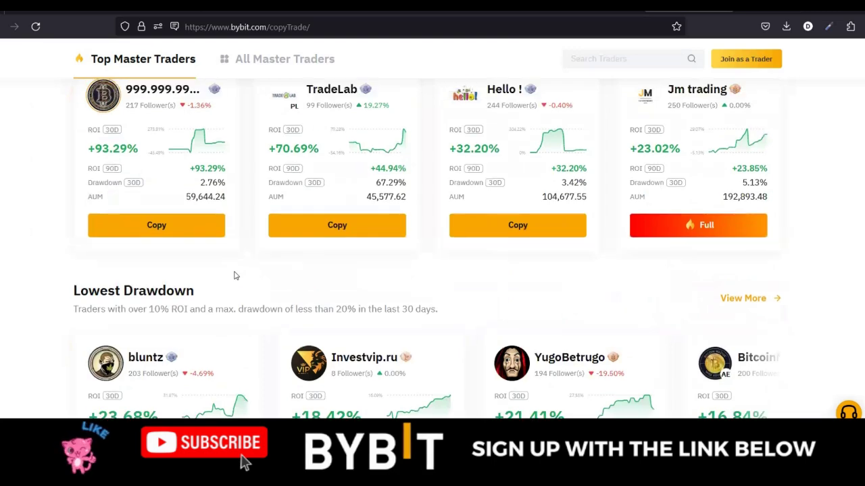
scroll(235, 277, "up", 5)
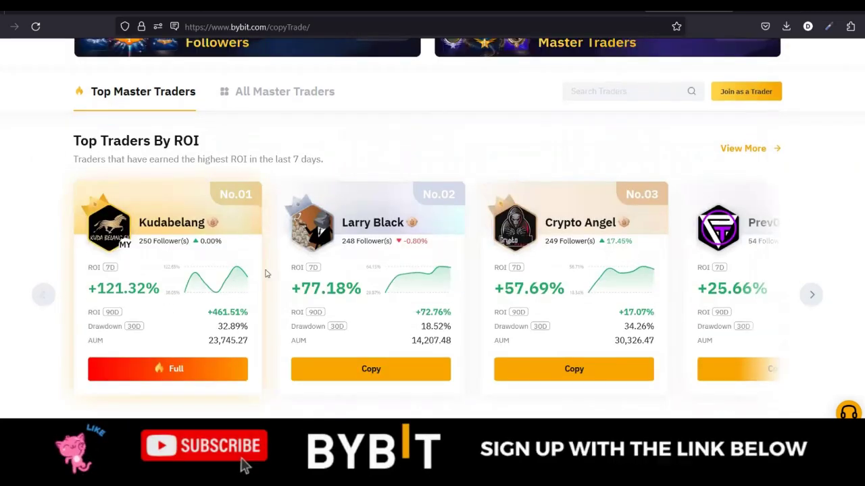
scroll(324, 280, "up", 2)
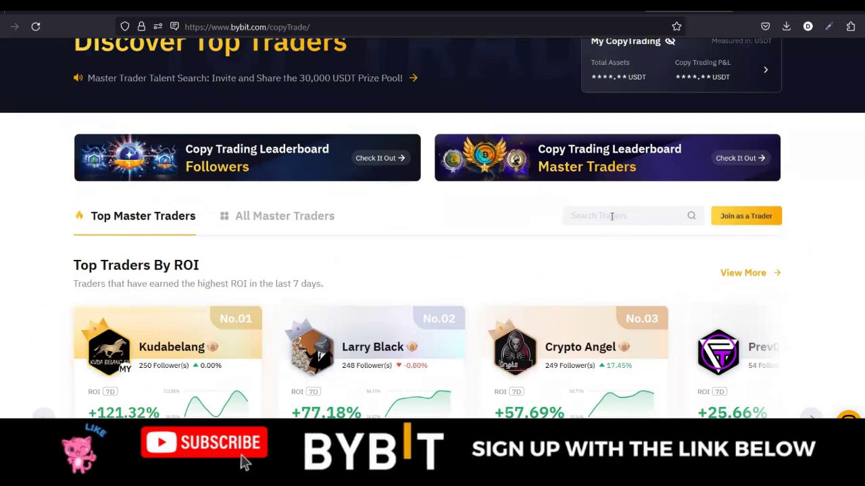
- Search the master traders for a specific trader by nickname and view that trader's entry
left_click(611, 216)
type("e")
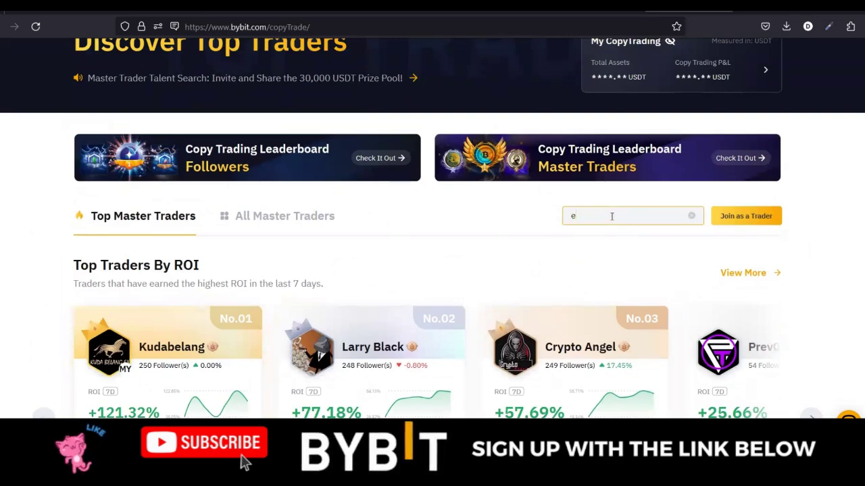
key("BackSpace")
type("digitalleonard")
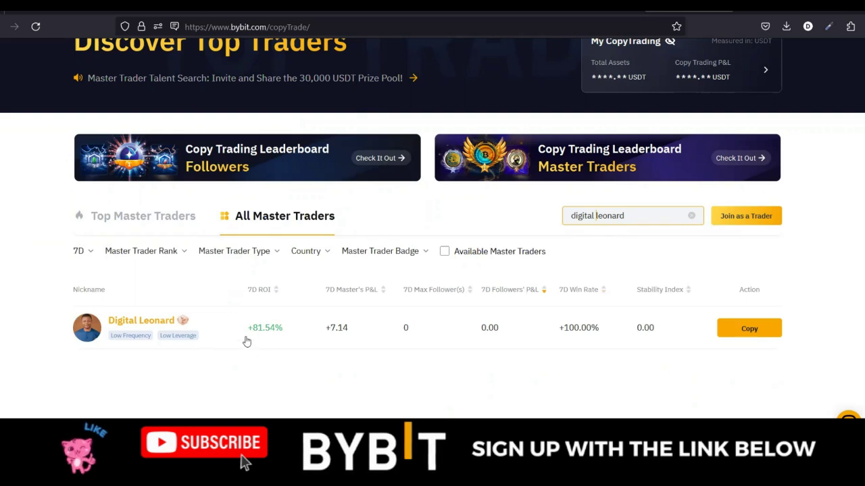
scroll(246, 342, "down", 1)
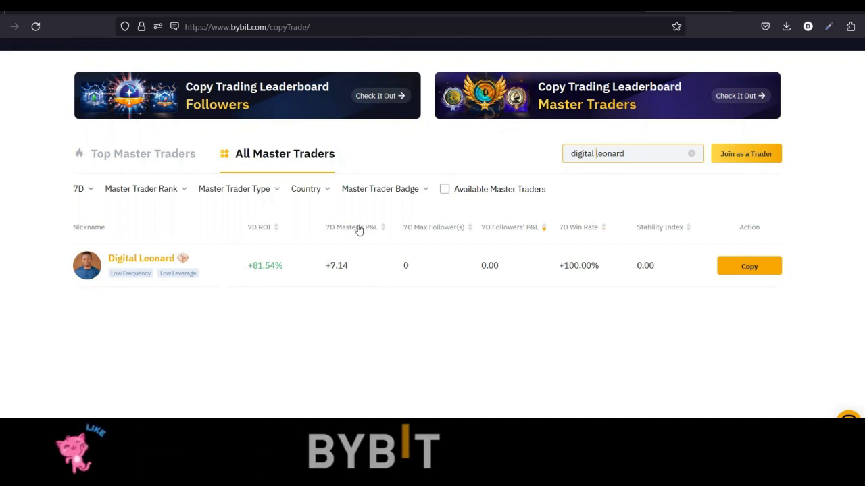
- Clear the trader search and browse the full list of all master traders
left_click(691, 154)
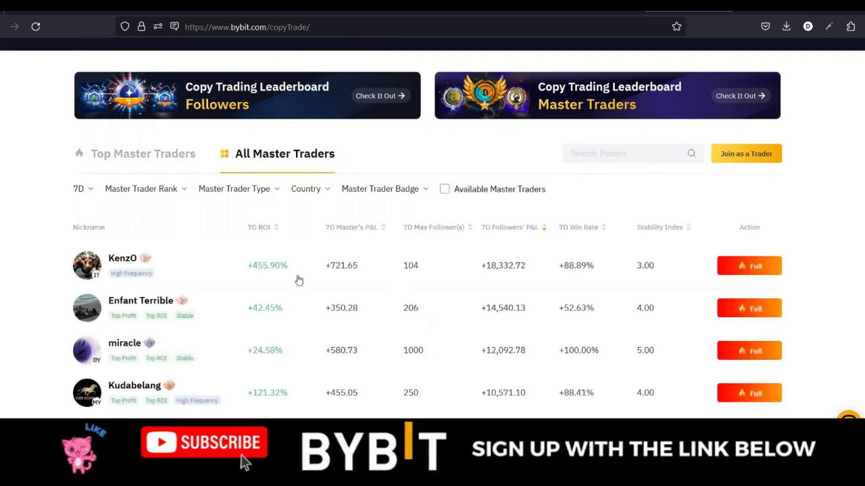
scroll(295, 277, "down", 1)
scroll(295, 281, "down", 1)
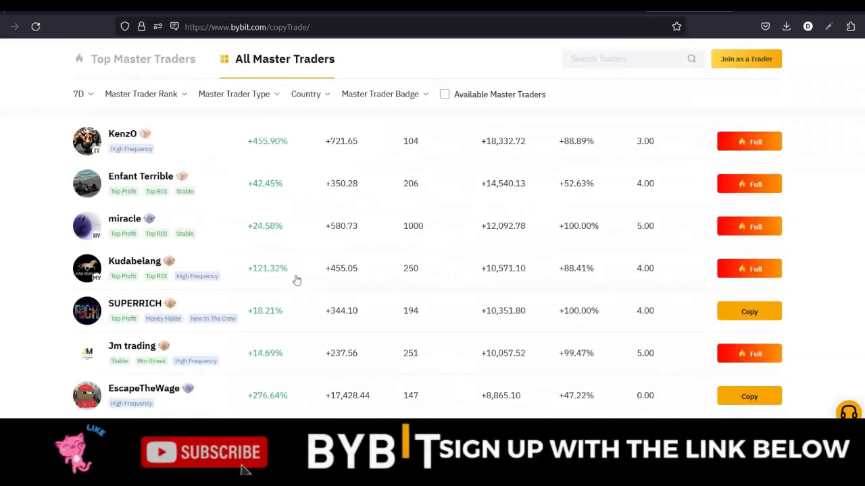
scroll(295, 281, "up", 4)
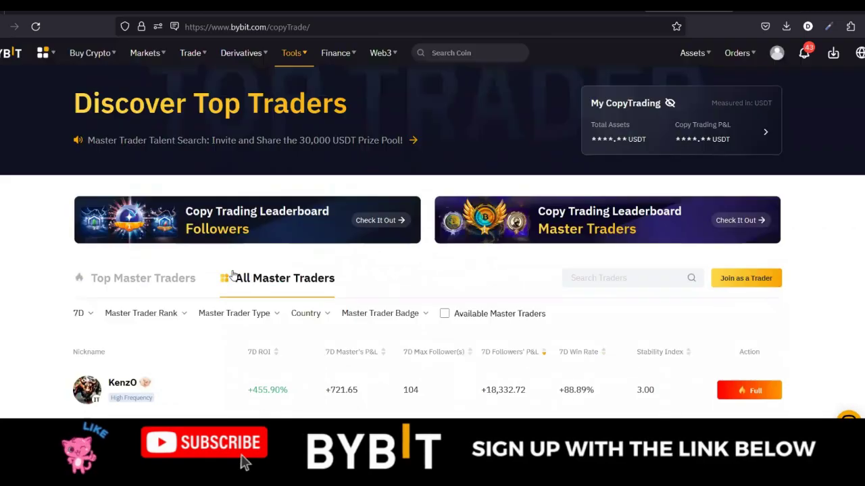
- Switch back to the Top Master Traders overview and look over the Top Traders By ROI section
left_click(147, 282)
scroll(289, 309, "down", 3)
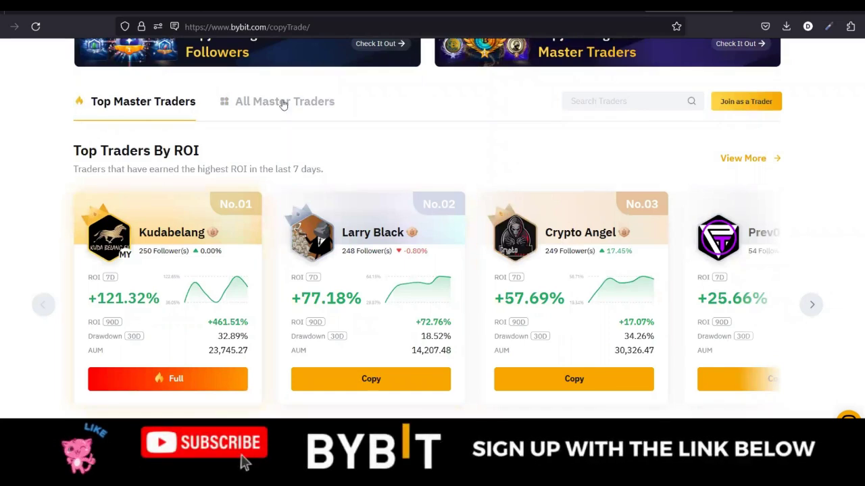
scroll(303, 167, "up", 3)
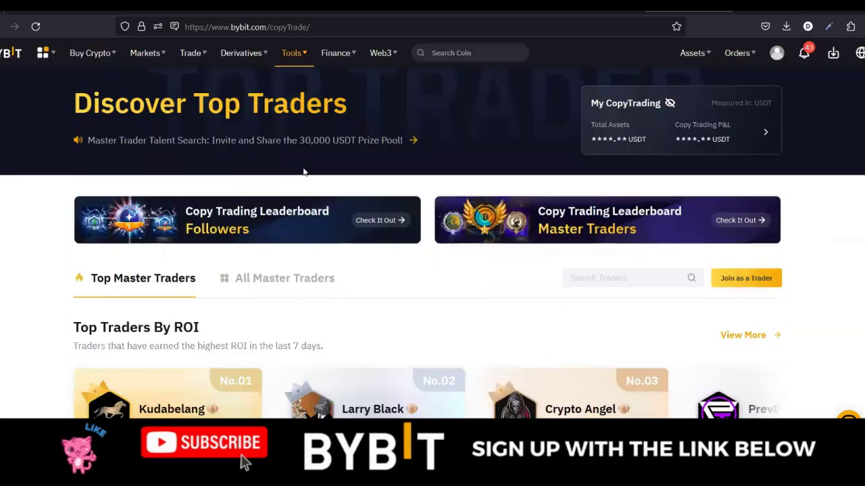
- Open the profile of the No.01 trader by ROI and request notification for an available follower spot
scroll(304, 177, "down", 3)
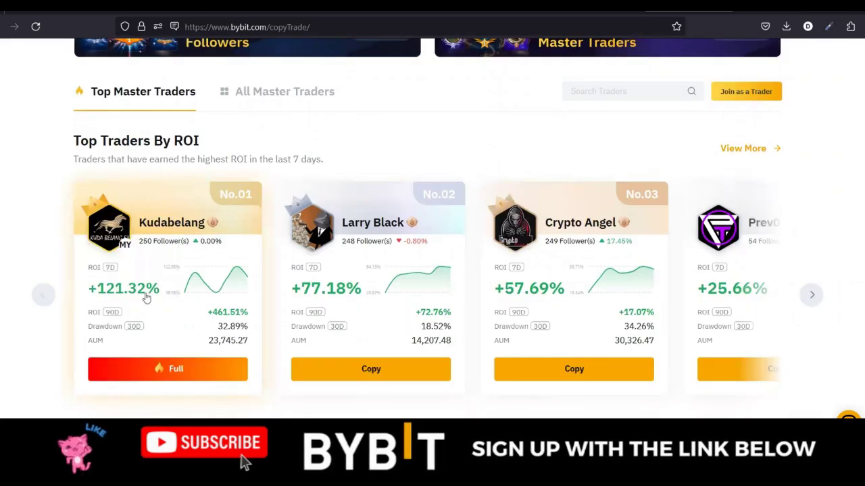
left_click(145, 295)
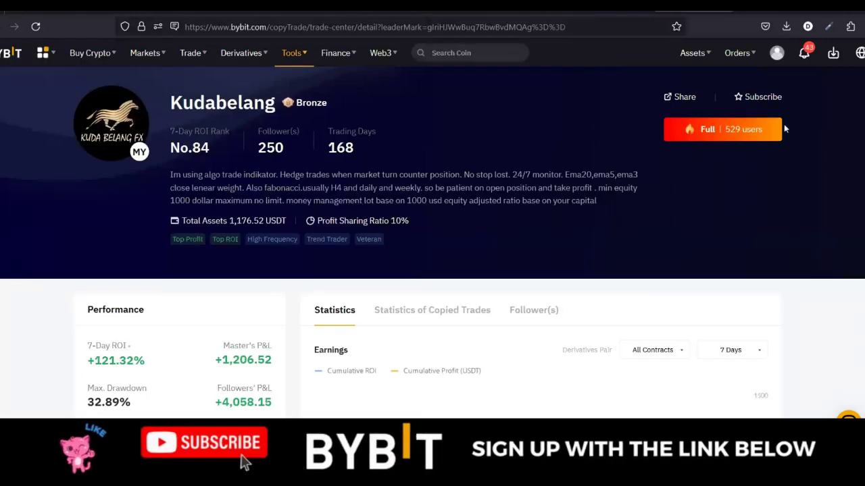
left_click(716, 133)
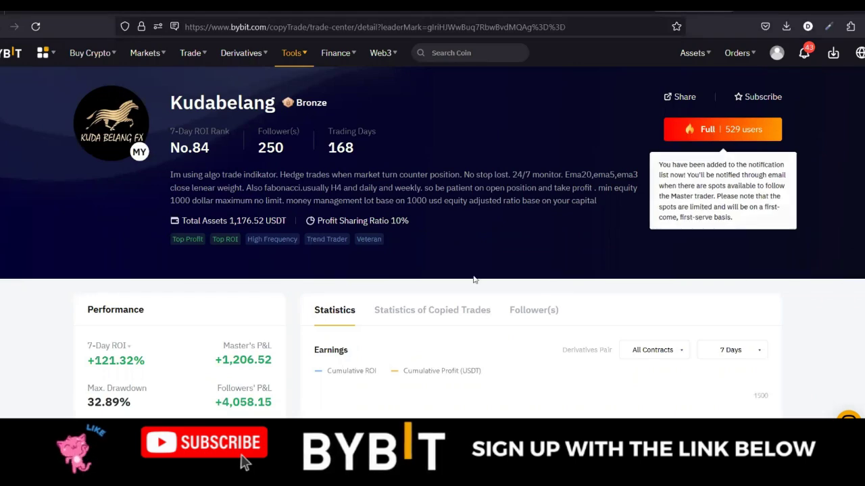
- Examine the trader's performance figures, earnings and profit charts, and the cumulative profits and ROI of the followers
scroll(473, 279, "down", 1)
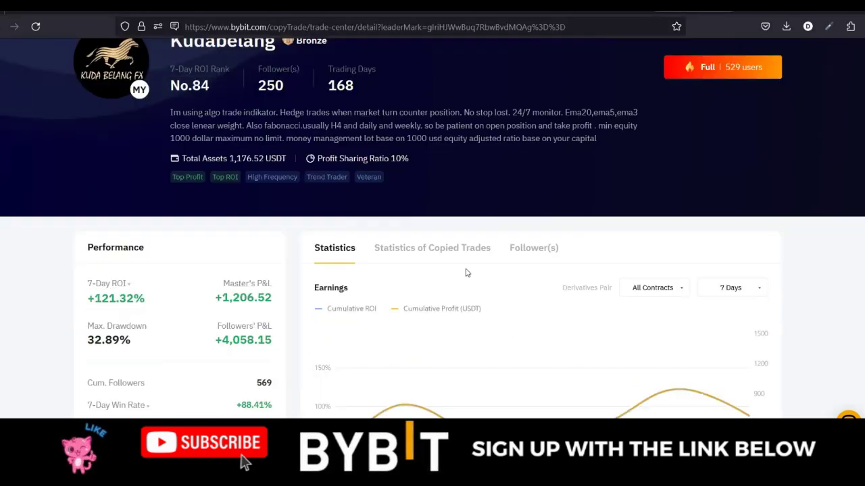
scroll(439, 297, "down", 4)
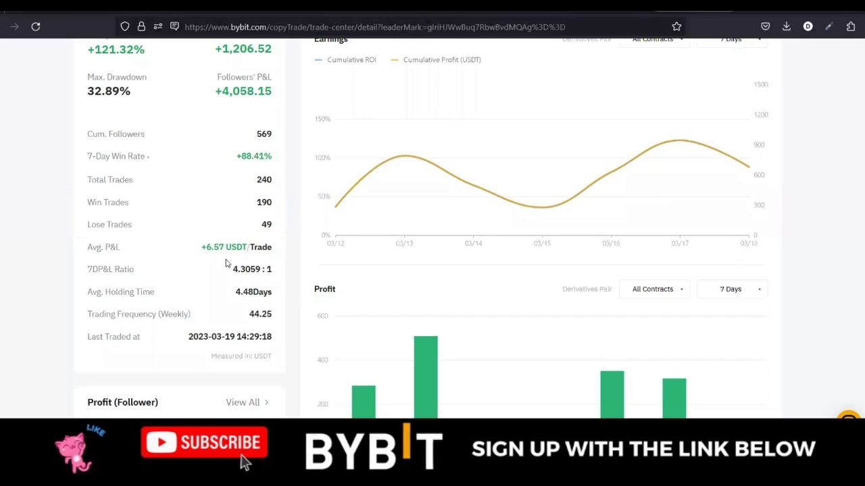
scroll(225, 160, "up", 2)
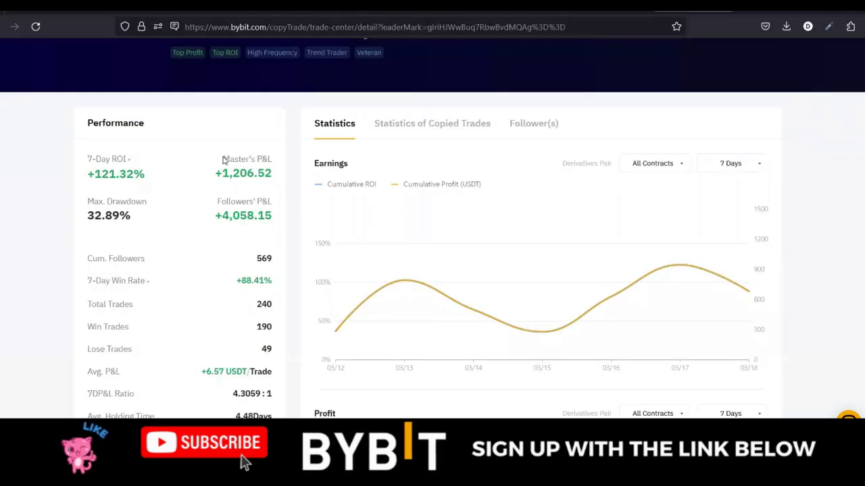
scroll(230, 220, "down", 1)
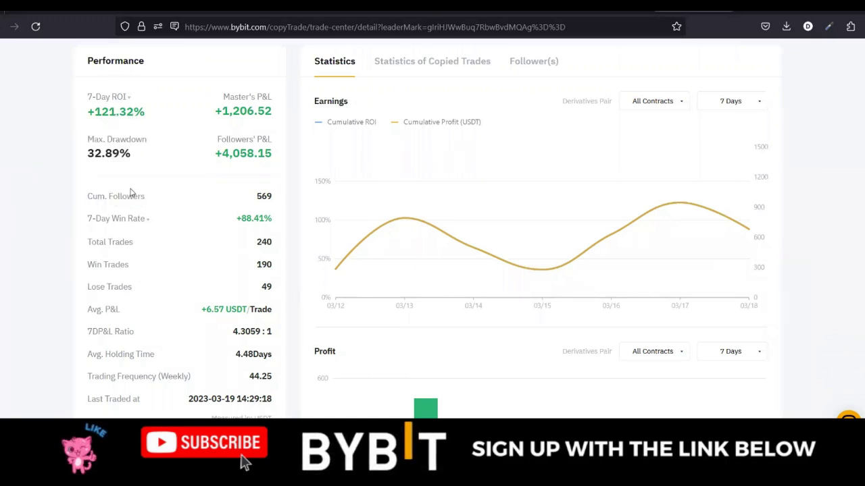
scroll(200, 295, "down", 4)
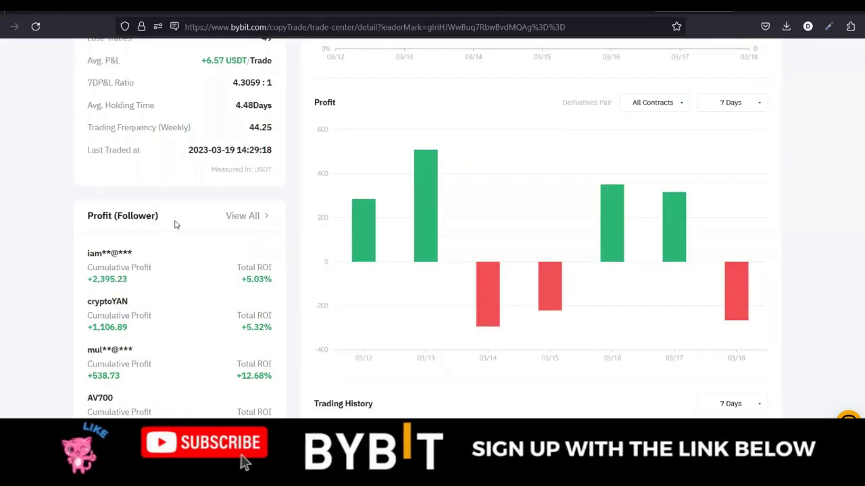
mouse_move(129, 221)
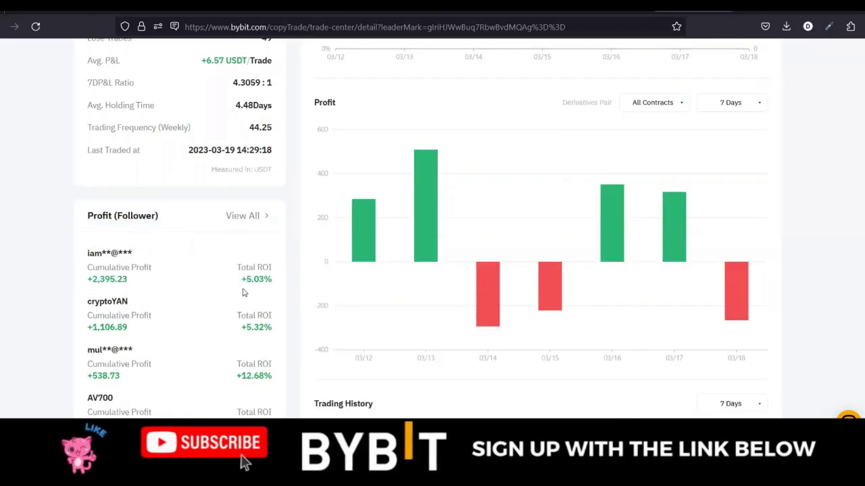
scroll(193, 293, "down", 1)
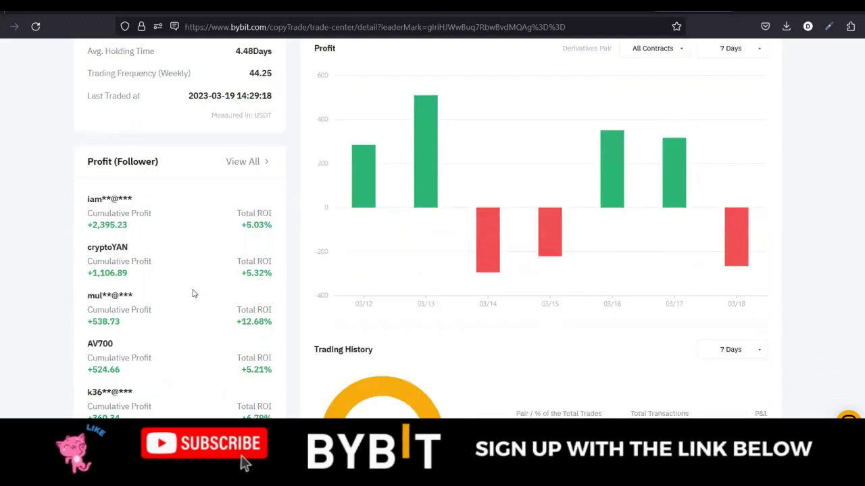
mouse_move(102, 212)
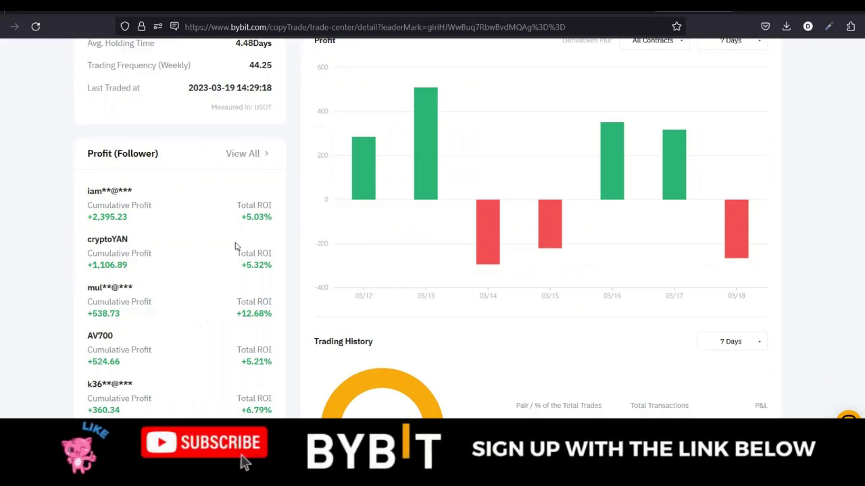
- Review the trader's 7-day trading history and the daily profit bars
scroll(198, 315, "down", 3)
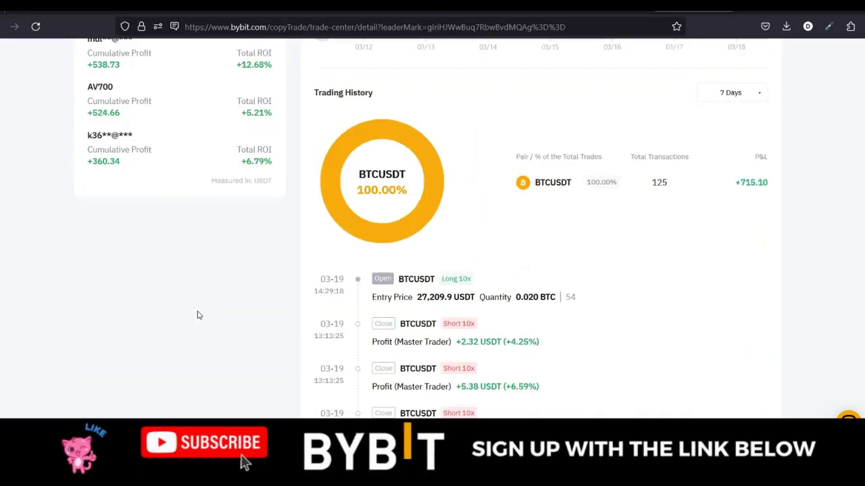
scroll(255, 200, "up", 2)
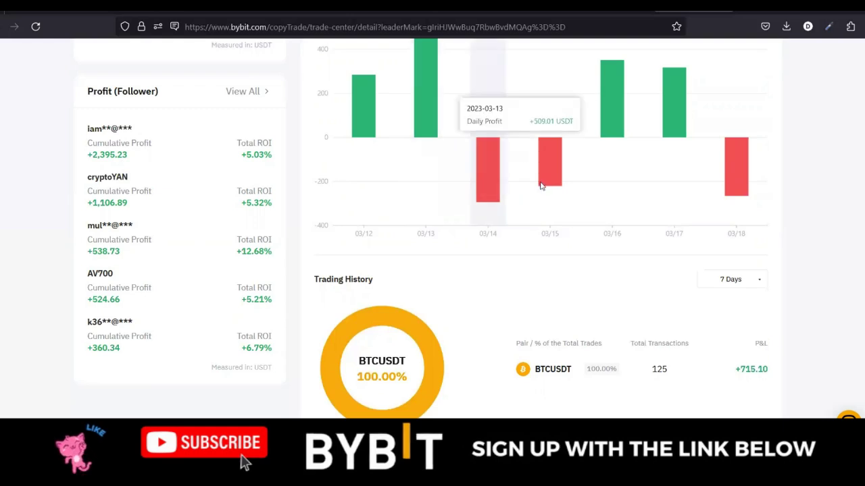
scroll(521, 236, "down", 3)
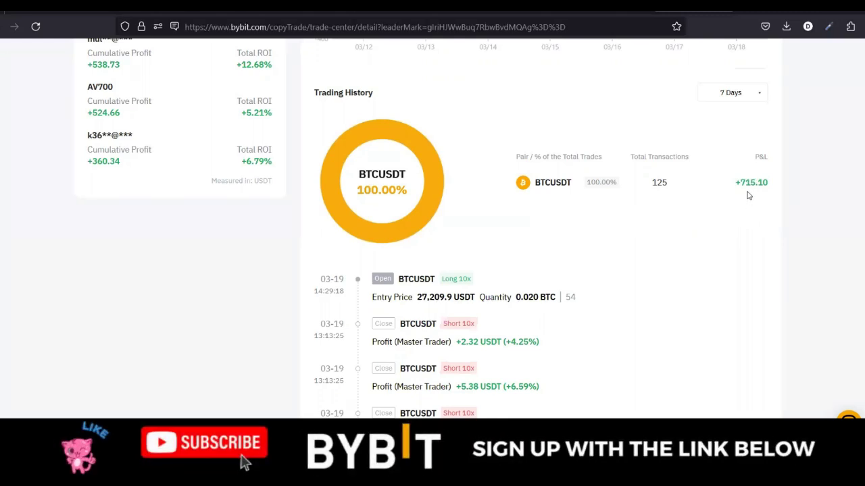
scroll(748, 195, "down", 2)
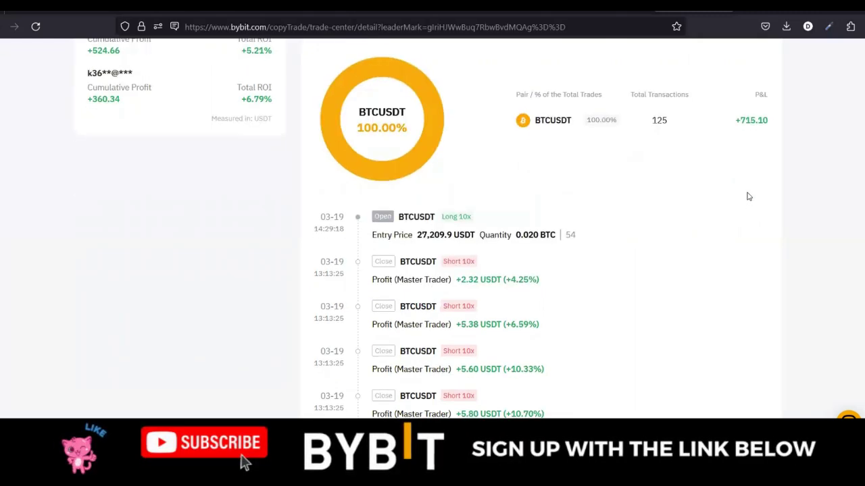
scroll(747, 199, "down", 2)
- Return to the trader's profile summary and highlight the Total Assets text
scroll(421, 240, "up", 15)
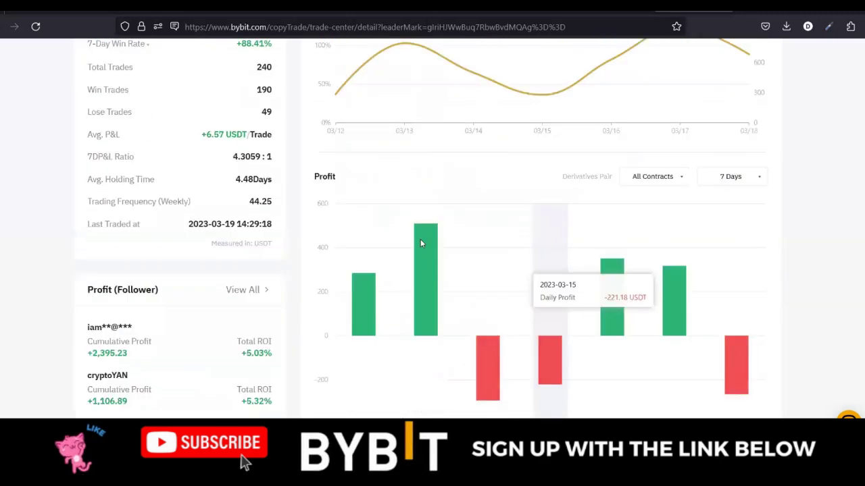
scroll(368, 225, "up", 8)
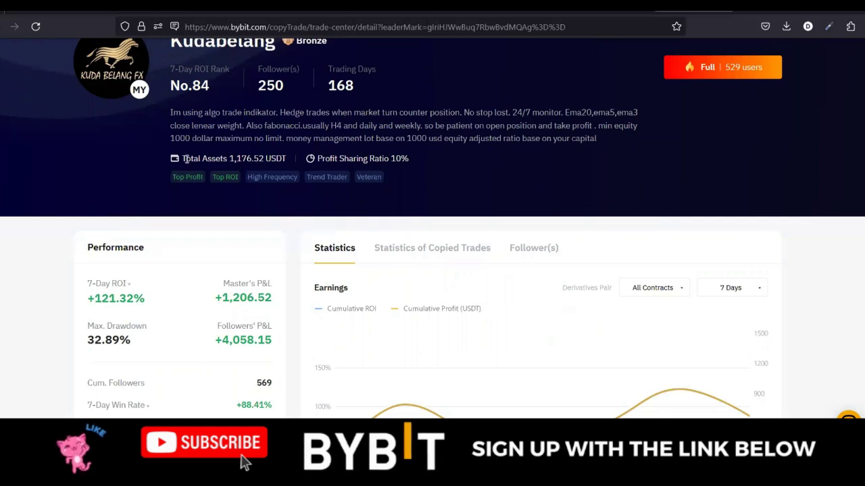
left_click_drag(181, 158, 227, 159)
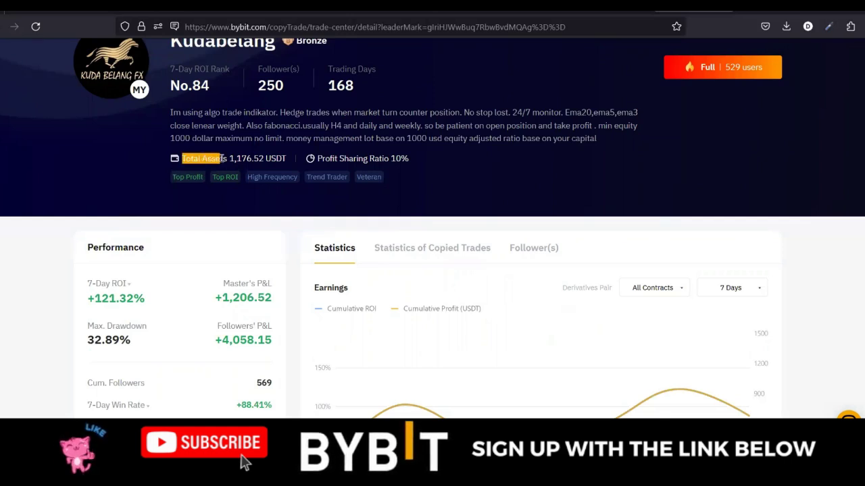
left_click(212, 156)
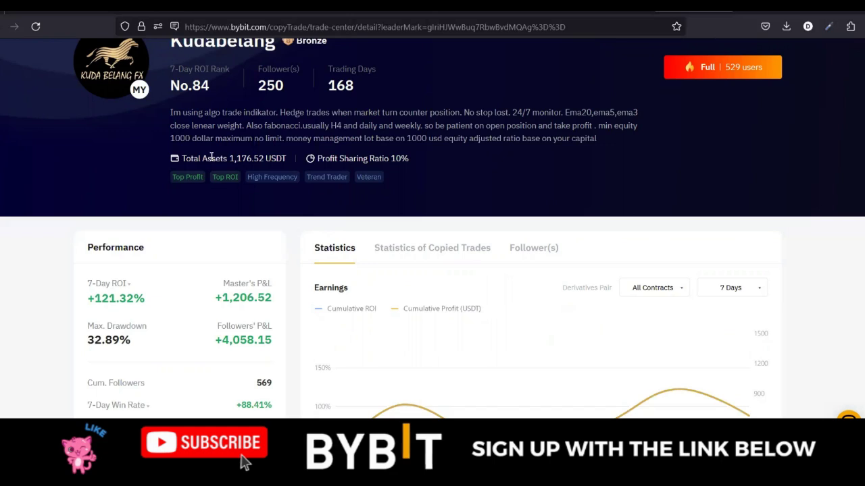
left_click_drag(209, 156, 239, 156)
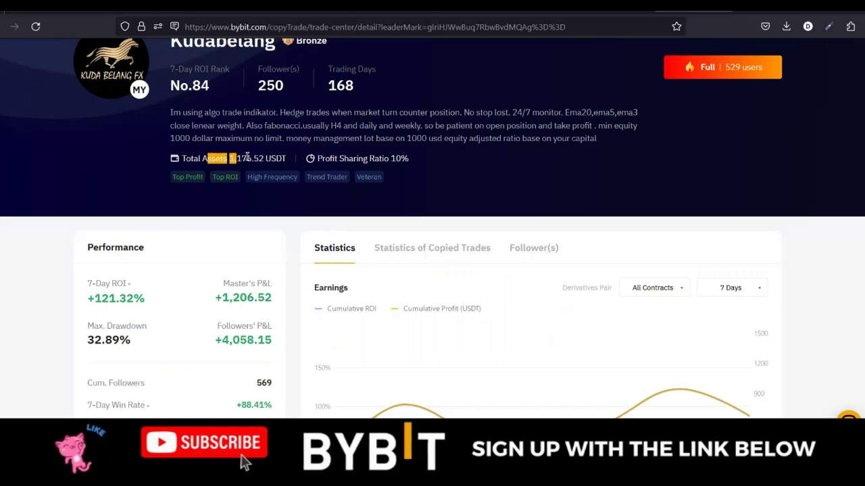
- Highlight the trader's Total Assets figure and the Profit Sharing Ratio in the profile summary
left_click(247, 157)
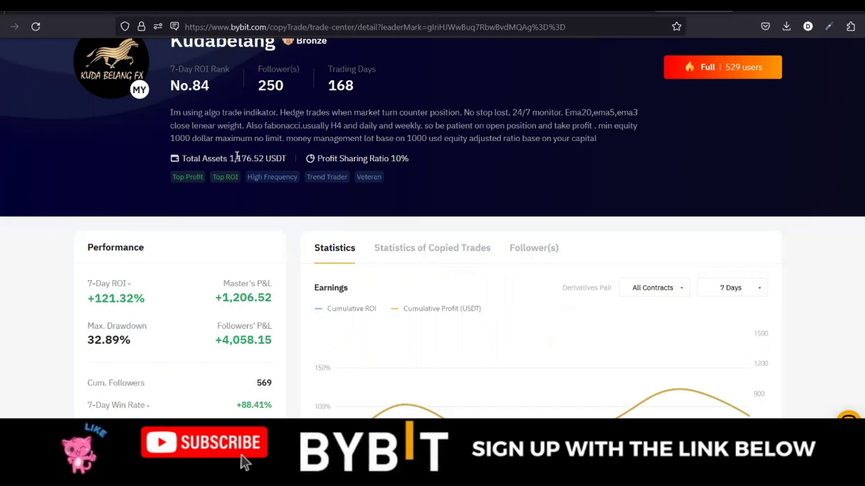
left_click_drag(236, 157, 252, 157)
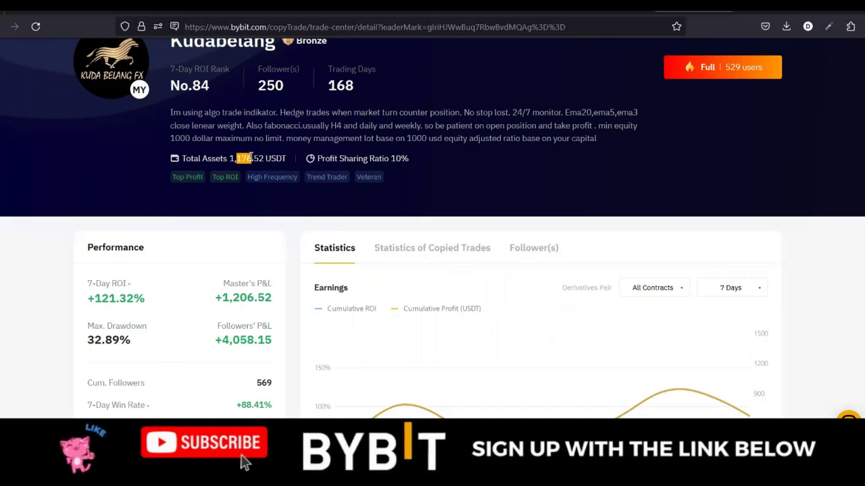
left_click_drag(358, 158, 408, 158)
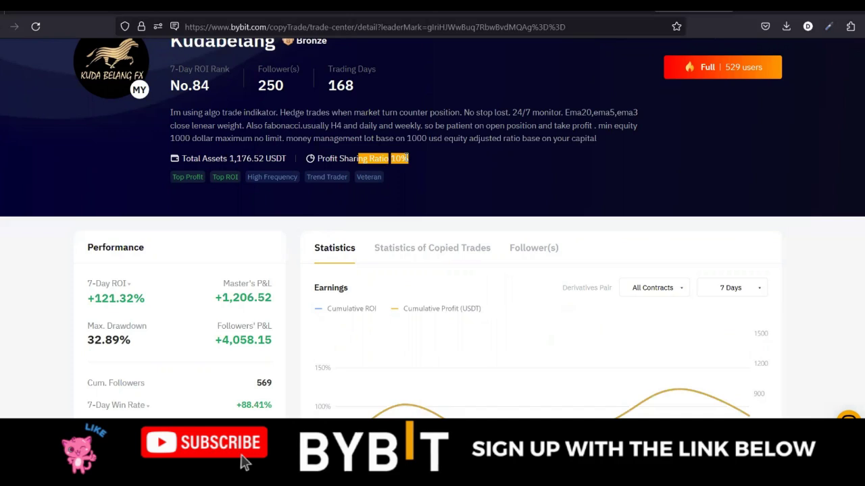
left_click(408, 158)
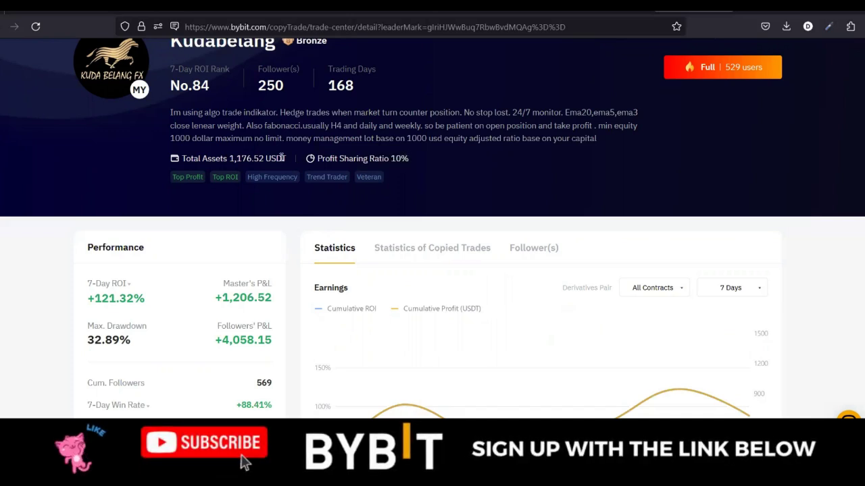
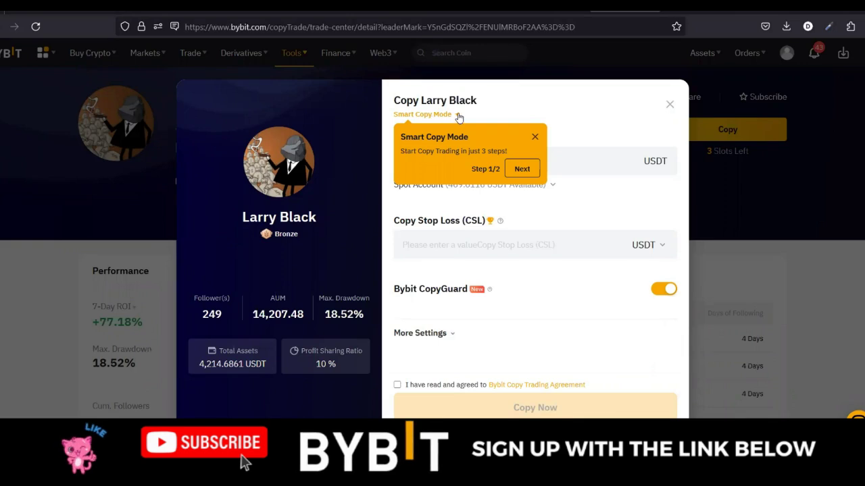
- Dismiss the Smart Copy Mode guide and review the available copy modes, keeping Smart Copy Mode
left_click(456, 115)
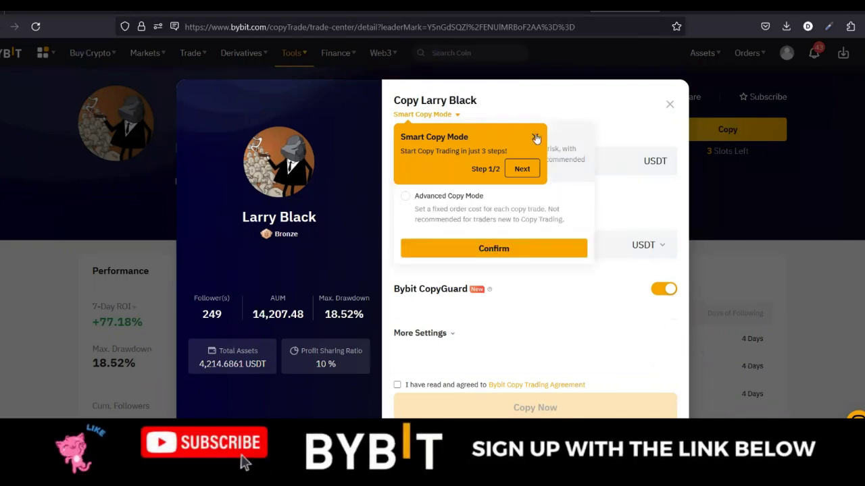
left_click(535, 138)
left_click(452, 117)
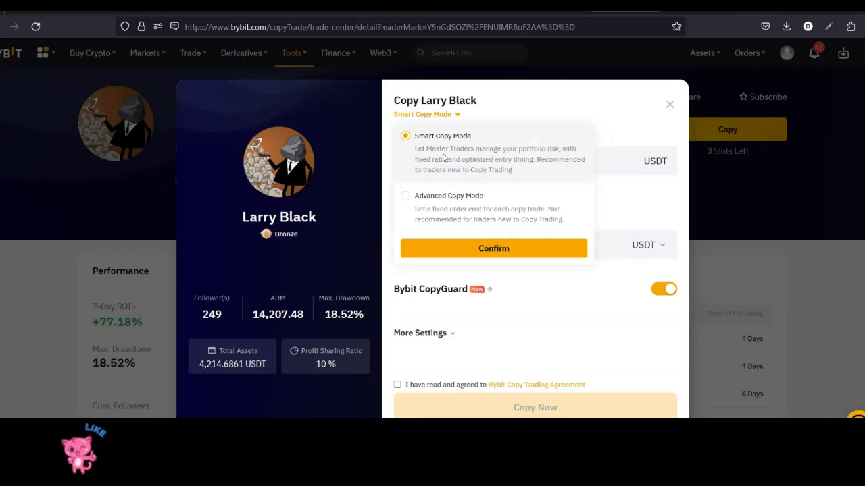
left_click(532, 106)
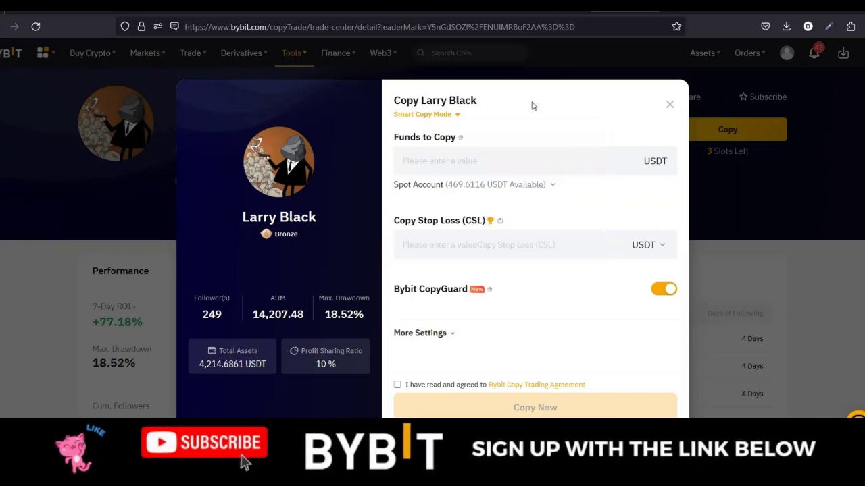
- Set Funds to Copy to 50 USDT for the selected master trader
left_click(425, 160)
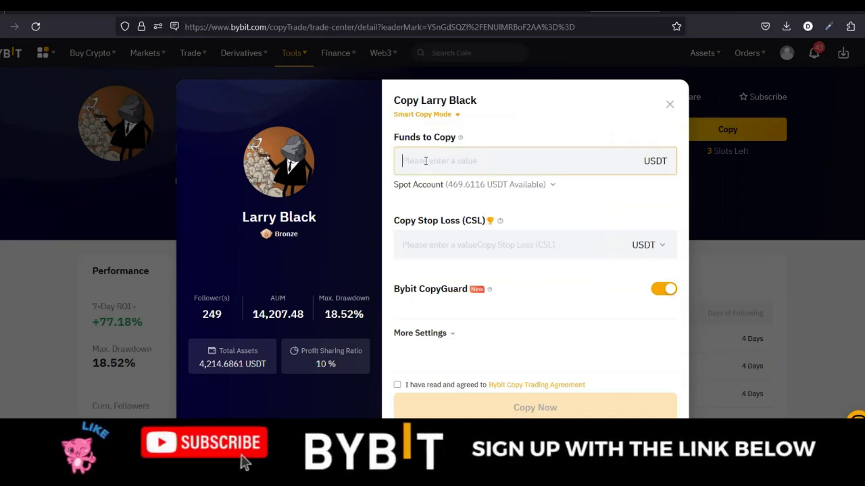
type("50")
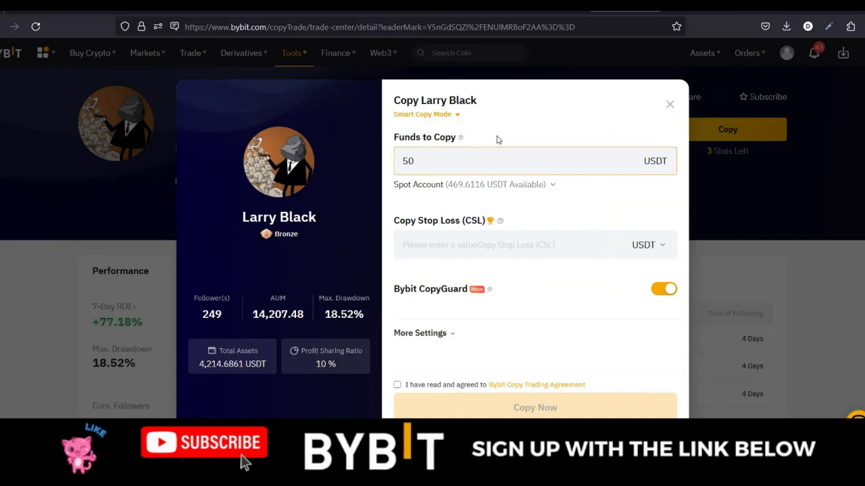
key("ctrl+a")
key("BackSpace")
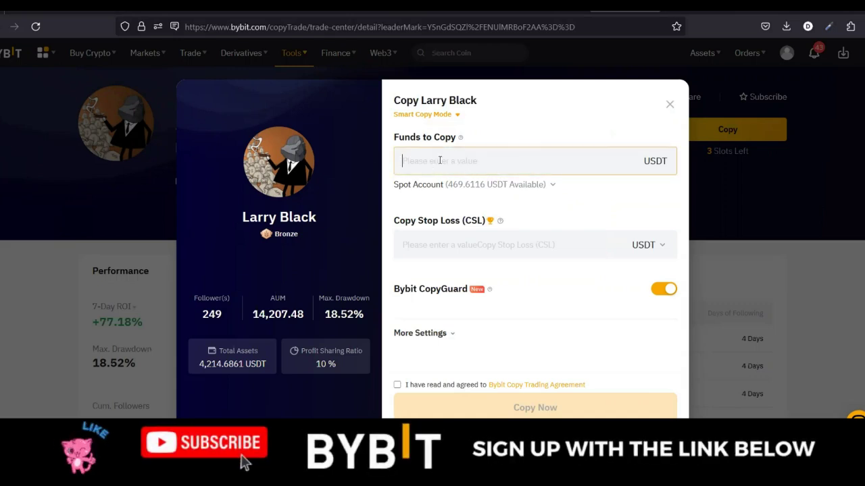
type("50")
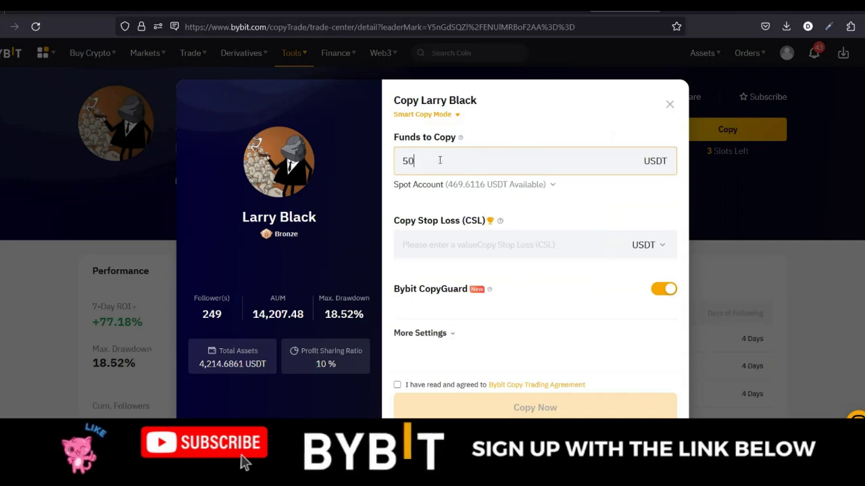
left_click(511, 126)
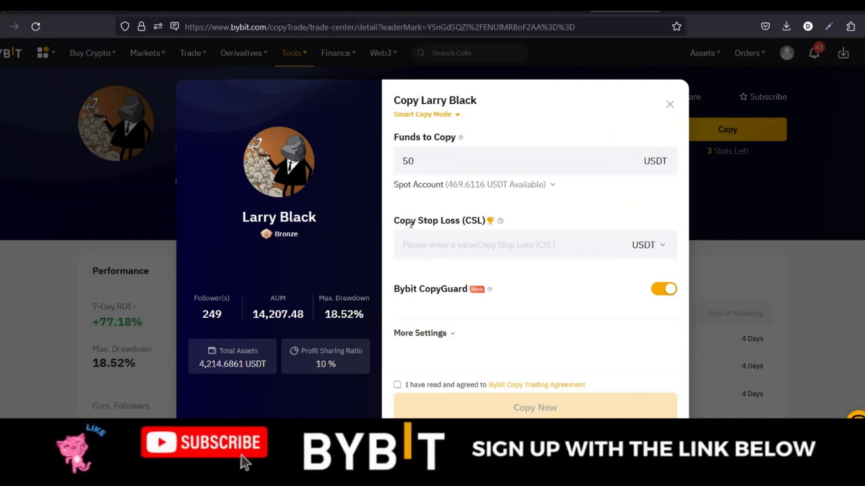
- Set the Copy Stop Loss to 10 USDT and read the explanation of its effect
mouse_move(499, 224)
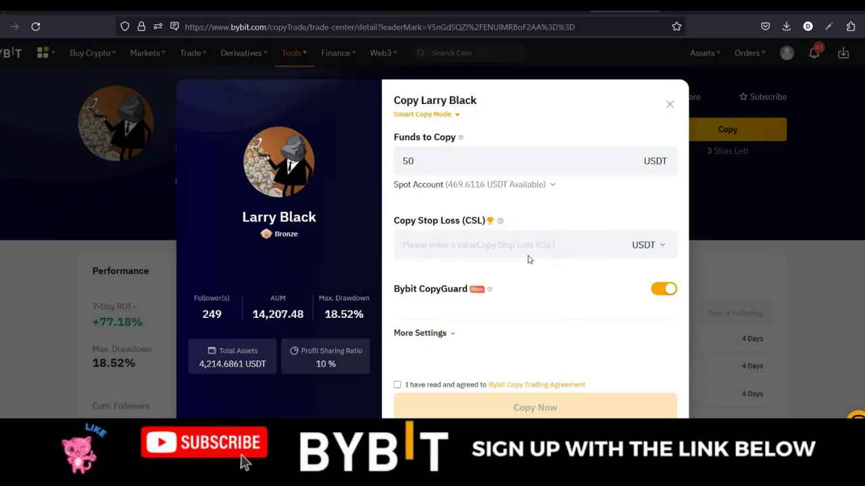
left_click(520, 249)
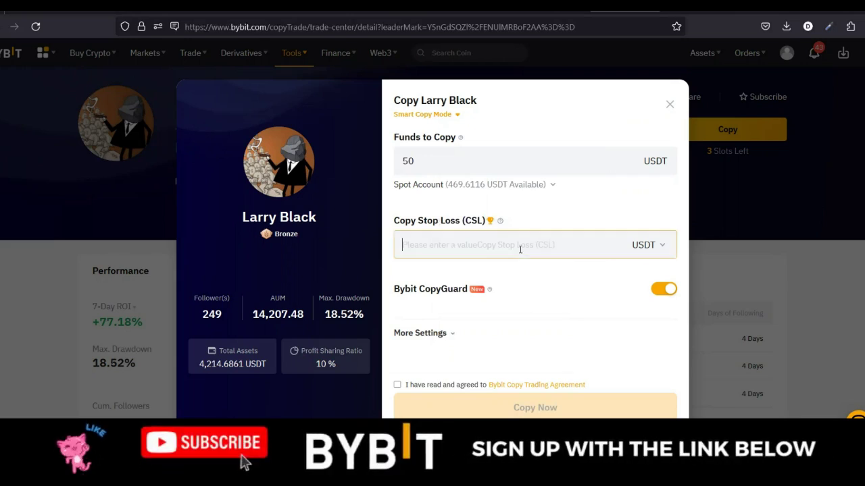
type("10")
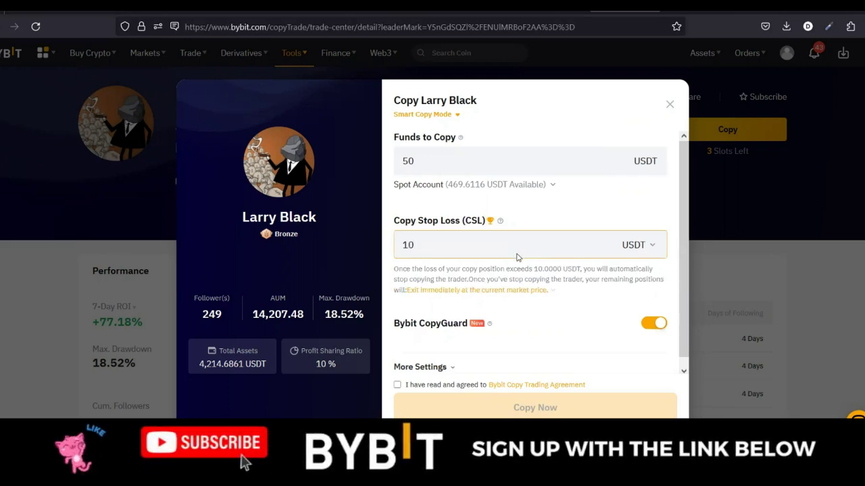
left_click_drag(476, 270, 510, 279)
left_click(485, 273)
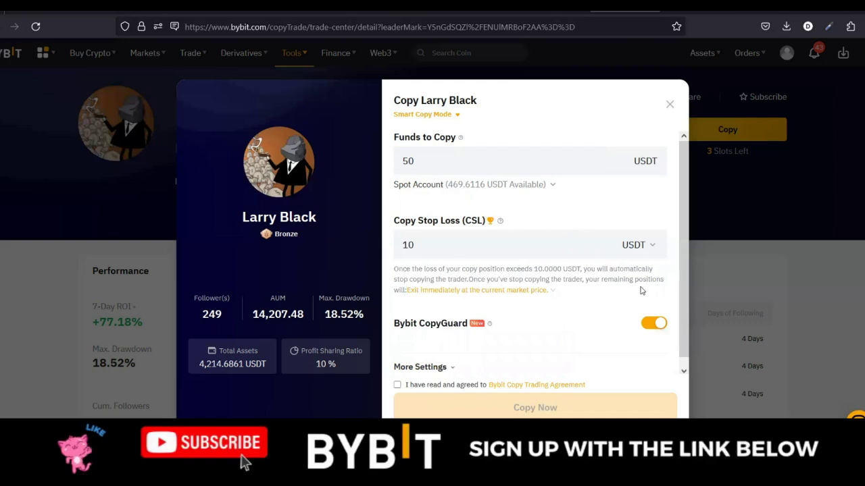
- Clear the Copy Stop Loss value
left_click(414, 249)
left_click_drag(413, 248, 406, 254)
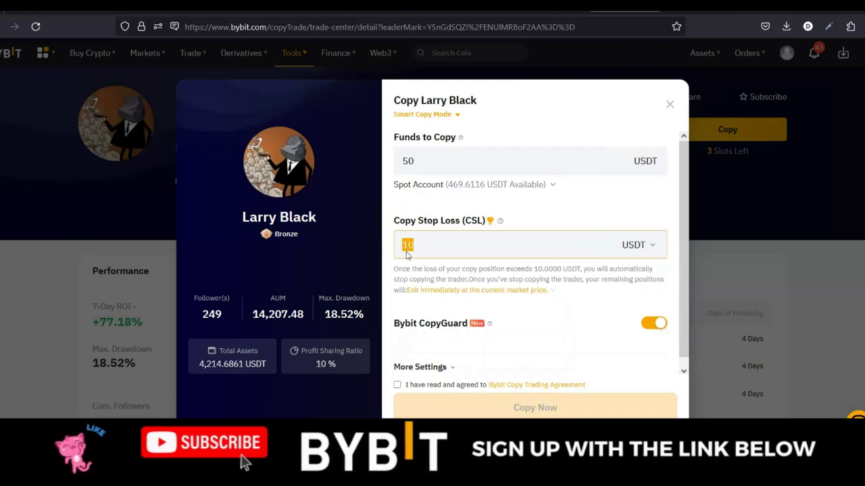
key("BackSpace")
left_click(547, 220)
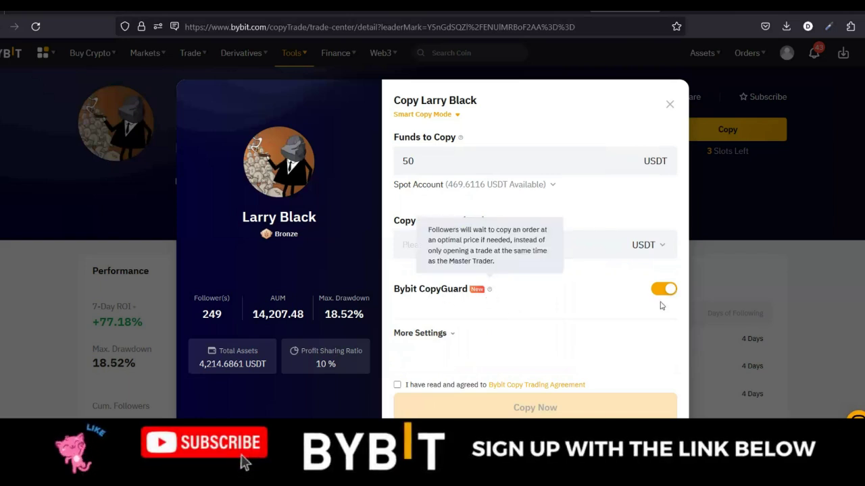
- Check the Bybit CopyGuard explanation and expand the additional copy settings with position limits and ratios
mouse_move(491, 293)
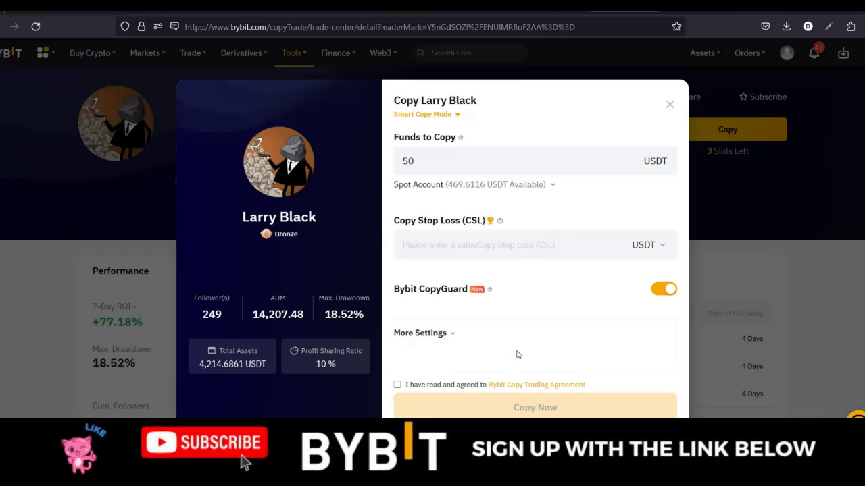
left_click(453, 336)
scroll(473, 276, "down", 4)
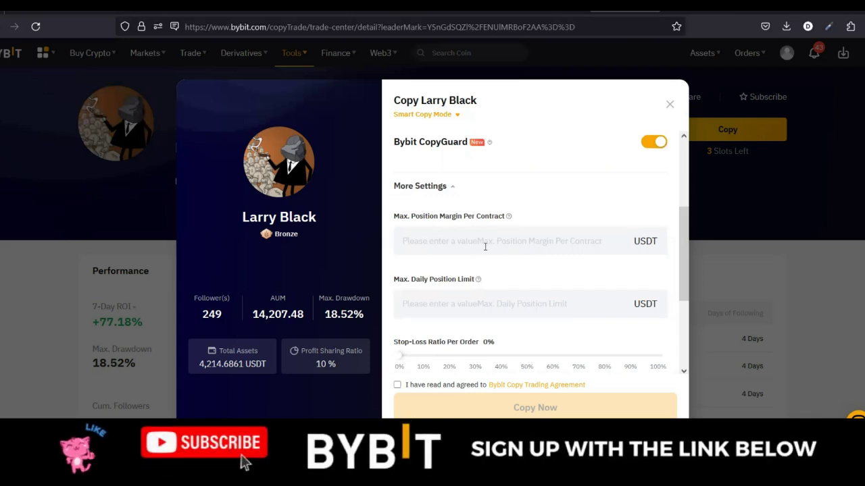
scroll(479, 243, "down", 2)
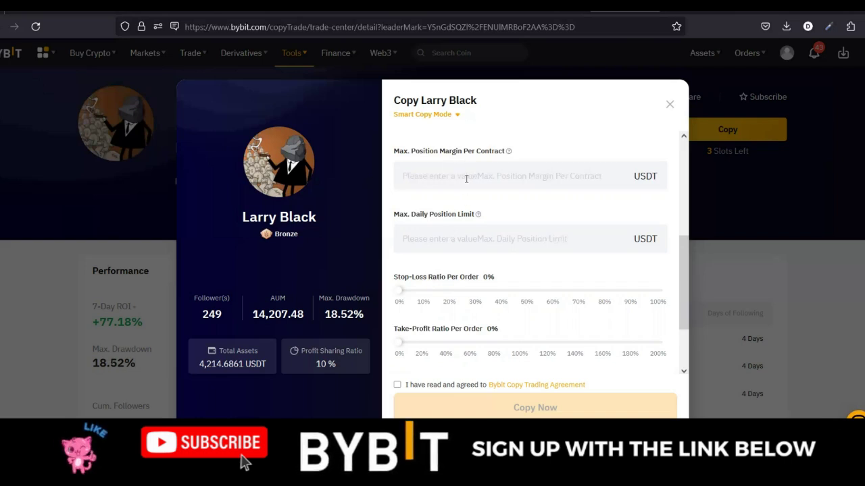
- Try a Max. Daily Position Limit of 50 USDT and clear it after reading its explanation
left_click(445, 238)
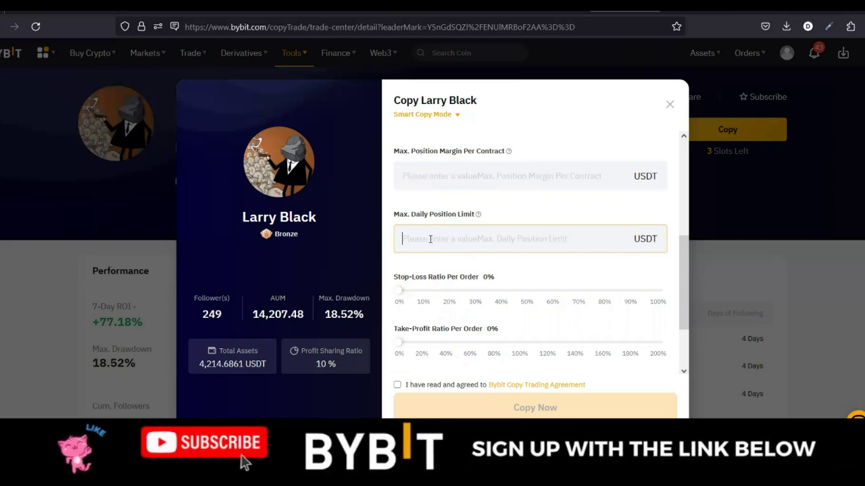
type("5")
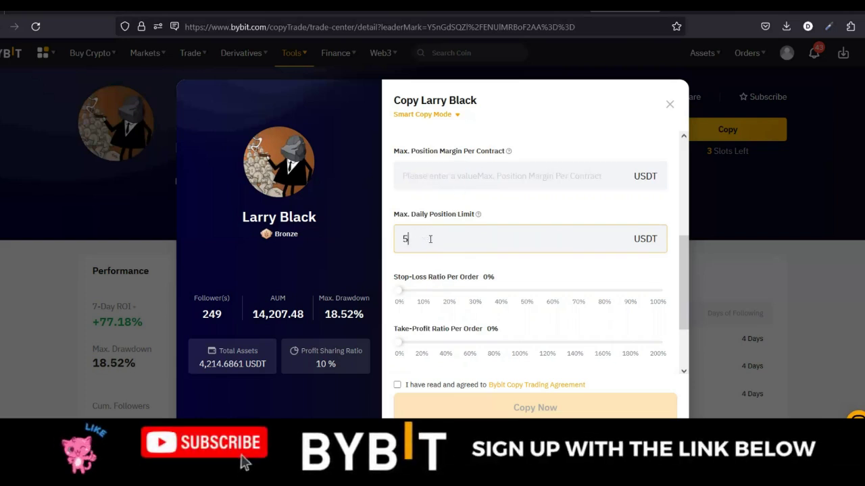
type("0")
left_click(448, 255)
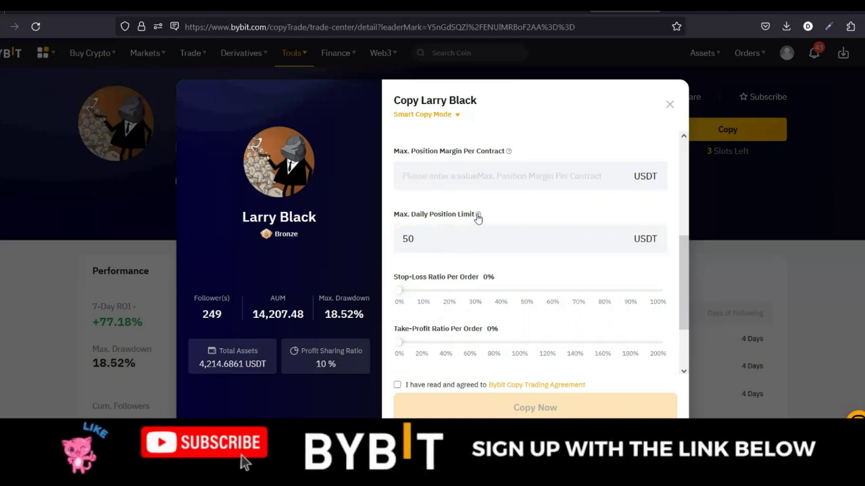
mouse_move(478, 216)
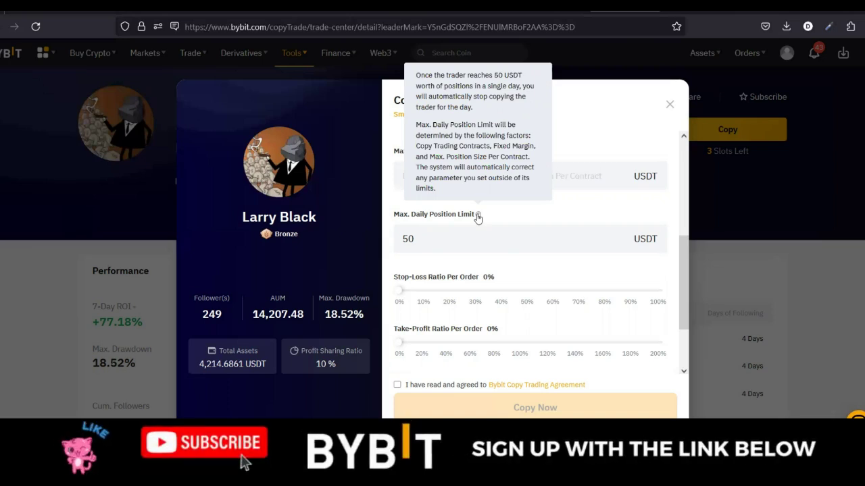
double_click(423, 240)
key("BackSpace")
- Set the Max. Position Margin Per Contract to 10 USDT and check its explanation
left_click(448, 181)
left_click(509, 153)
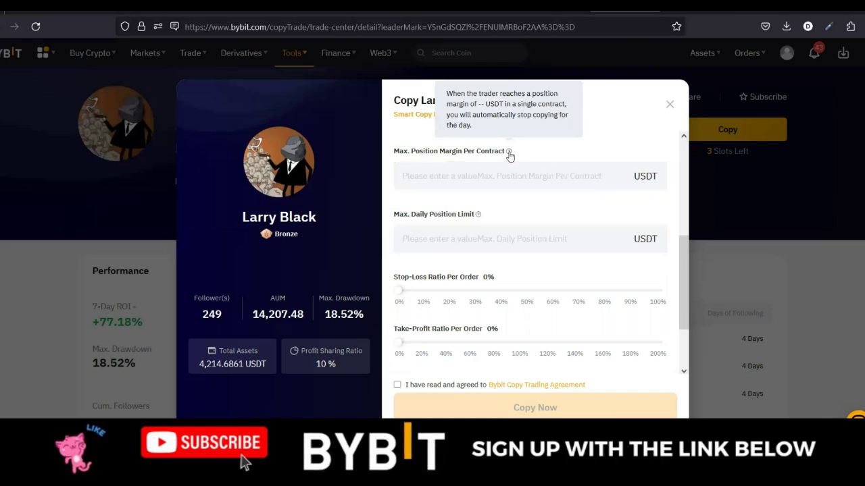
left_click(492, 174)
type("10")
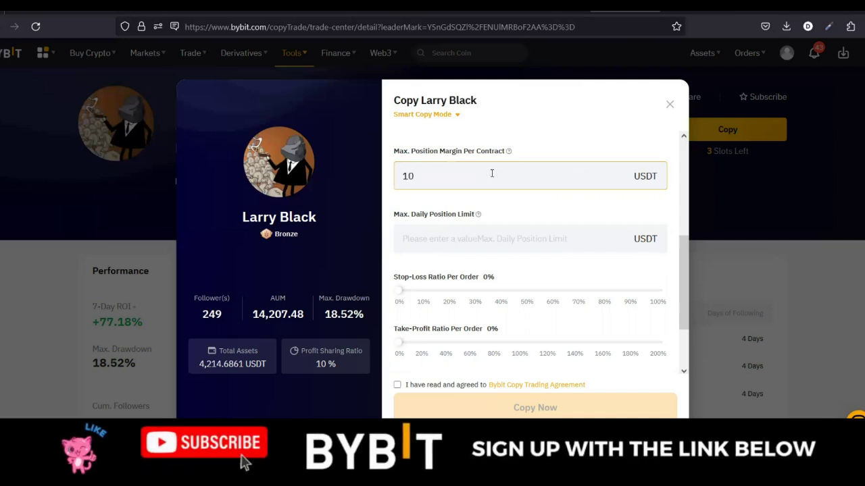
left_click(510, 153)
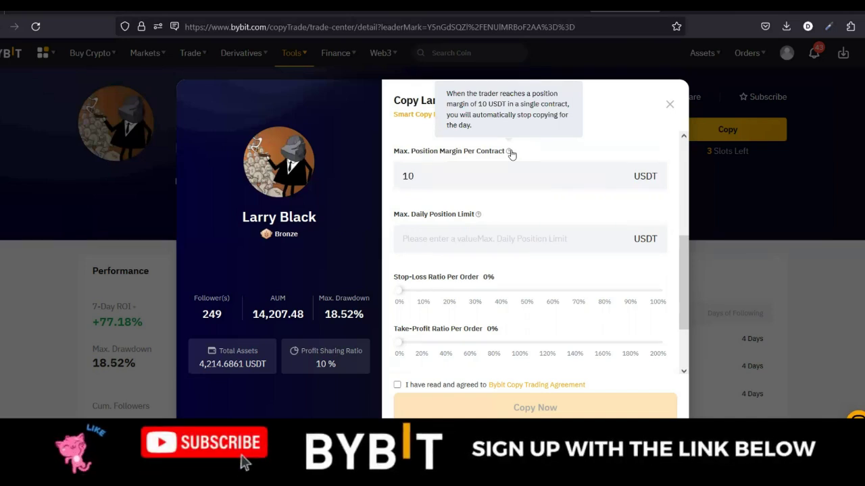
- Change the Max. Position Margin Per Contract to 1000 USDT and check the updated explanation
left_click(473, 169)
double_click(473, 169)
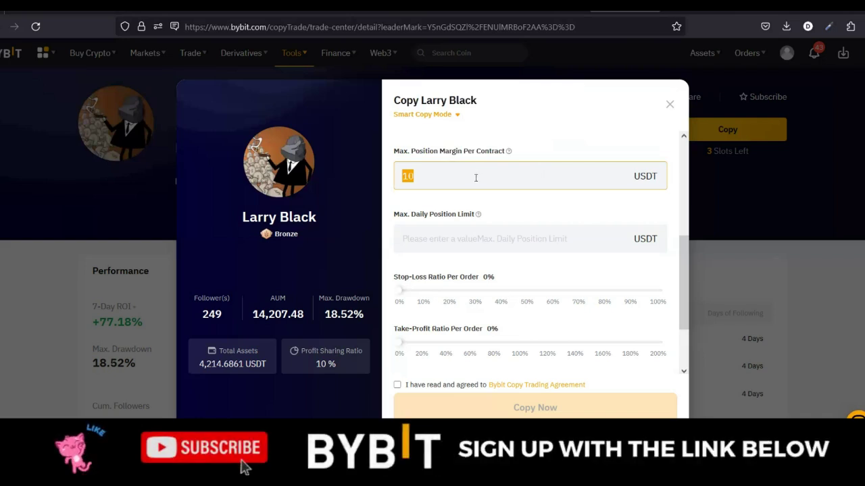
key("BackSpace")
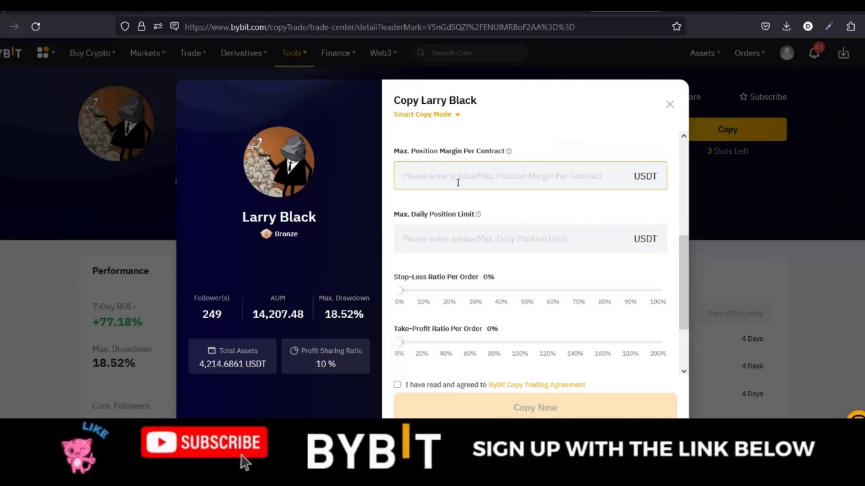
type("10")
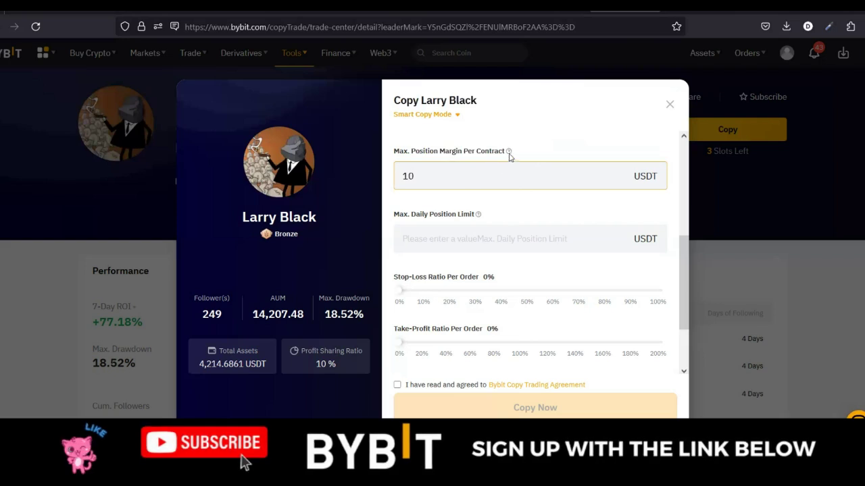
mouse_move(510, 152)
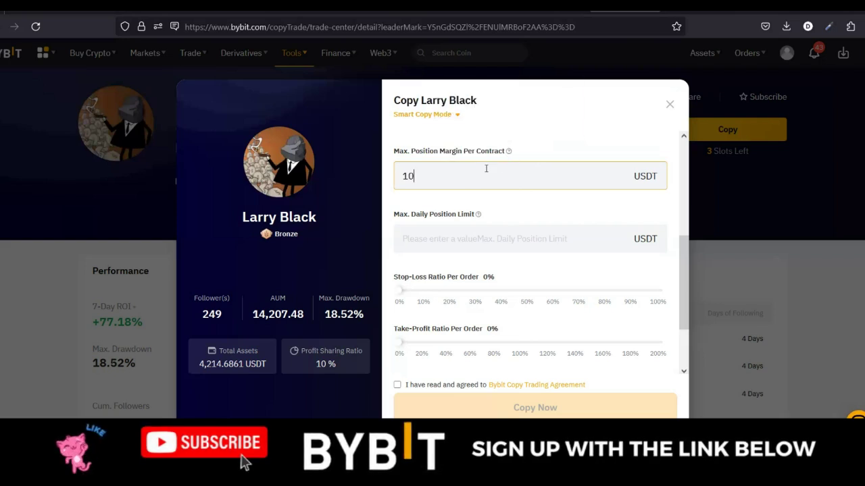
type("00")
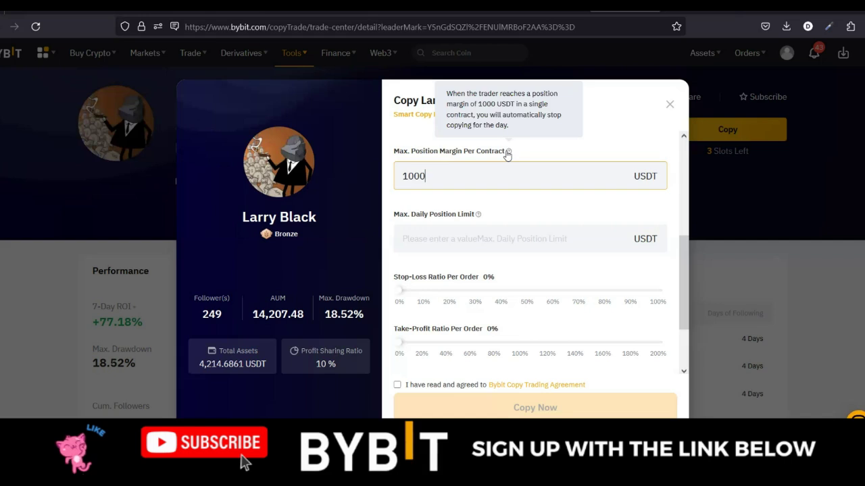
- Clear the Max. Position Margin Per Contract value
key("BackSpace")
key("BackSpace")
key("BackSpace")
key("BackSpace")
left_click(552, 145)
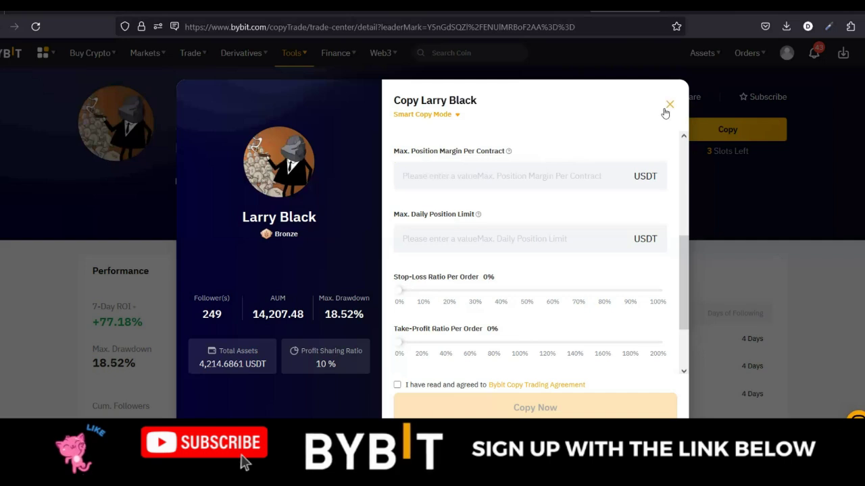
- Try a Stop-Loss Ratio Per Order of 10% and a Take-Profit Ratio Per Order of 102%, and reset both to 0%
scroll(503, 235, "down", 2)
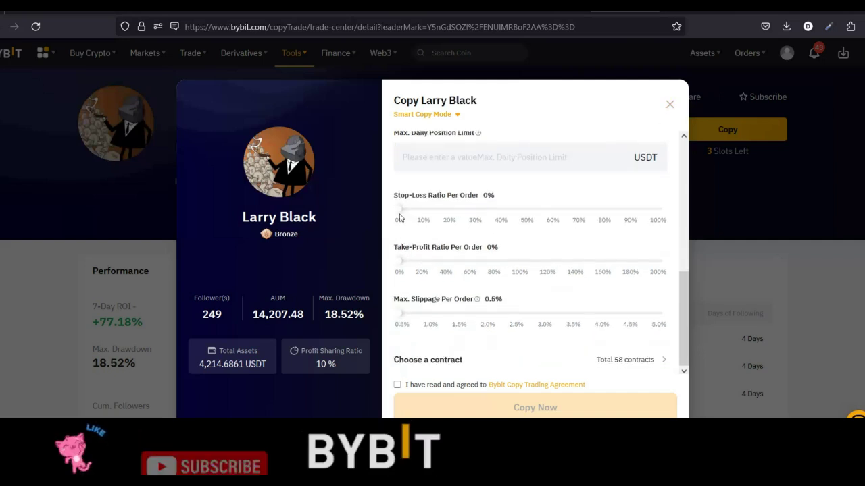
left_click_drag(405, 210, 424, 213)
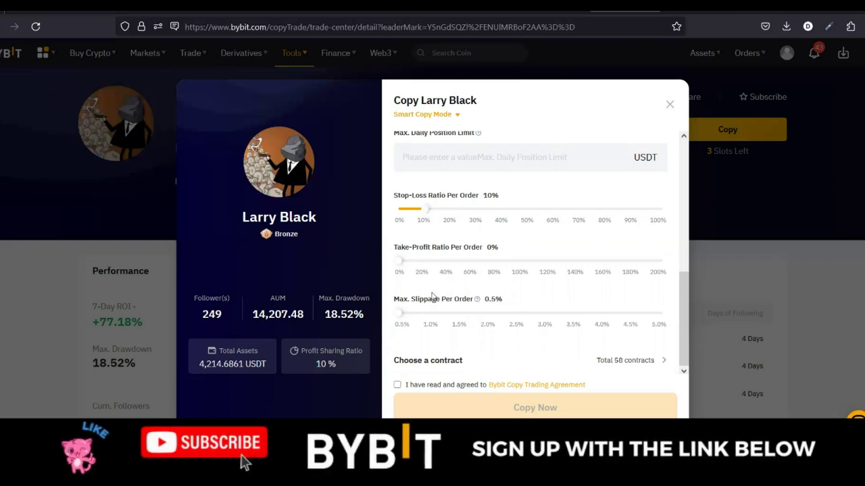
left_click_drag(400, 260, 535, 260)
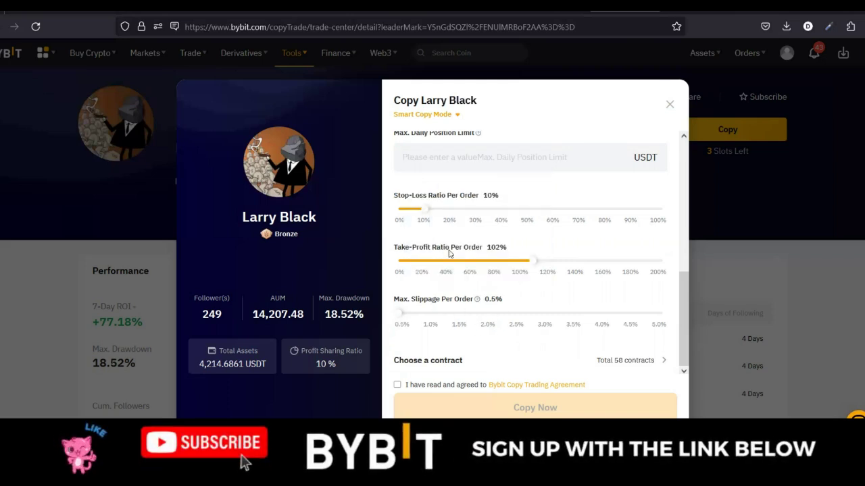
left_click_drag(533, 262, 393, 208)
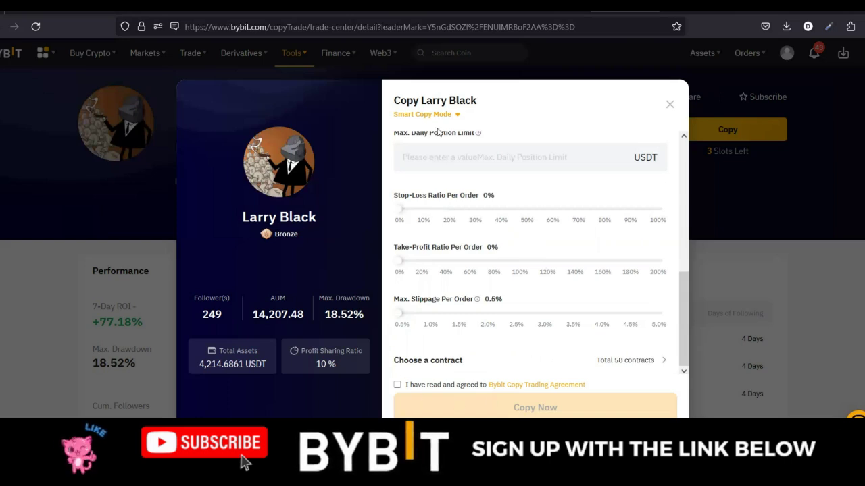
- Accept the Bybit Copy Trading Agreement and switch the copy settings from Smart Copy Mode to Advanced Copy Mode
left_click(397, 386)
scroll(479, 307, "up", 5)
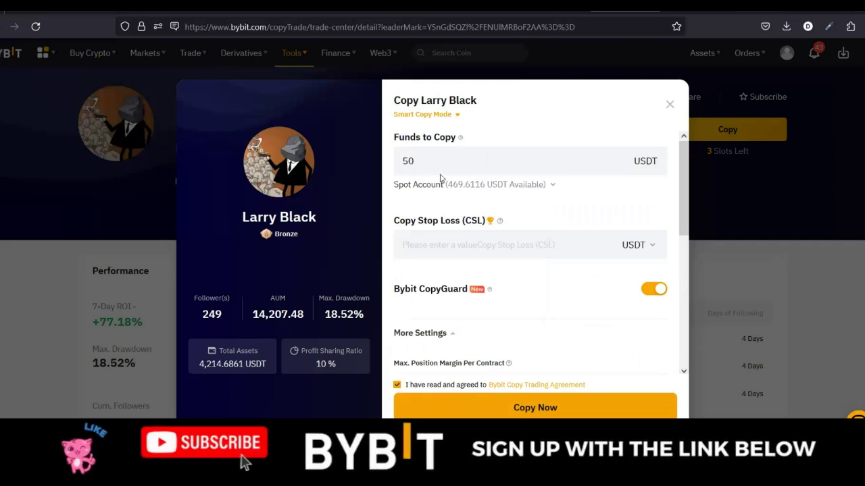
left_click(446, 115)
left_click(444, 198)
left_click(483, 248)
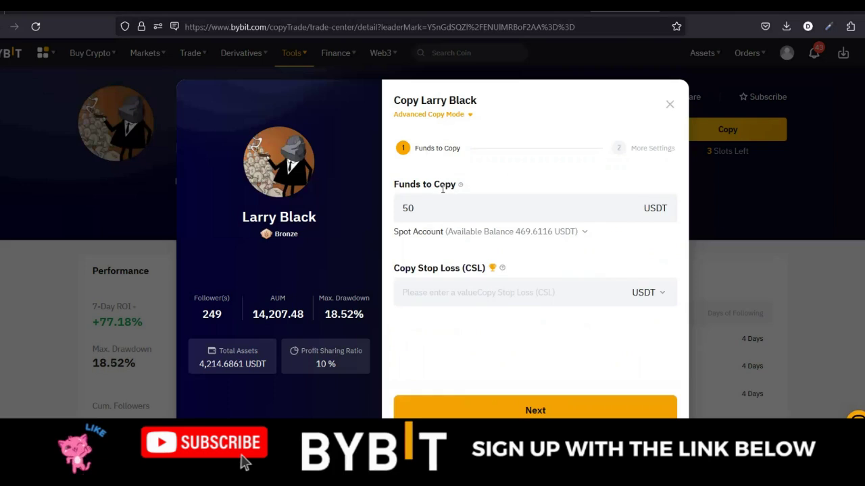
- Proceed with 50 USDT as the Funds to Copy, set the Fixed Margin to 10 USDT and check the supported trades
left_click(430, 208)
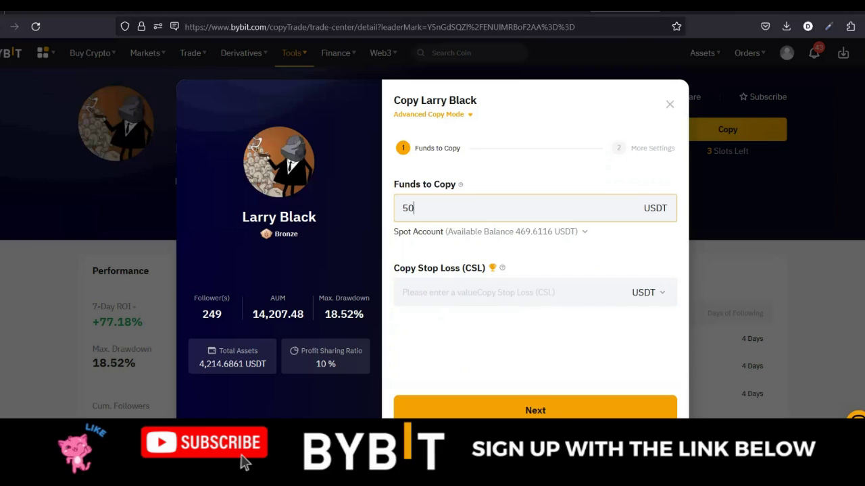
left_click(533, 410)
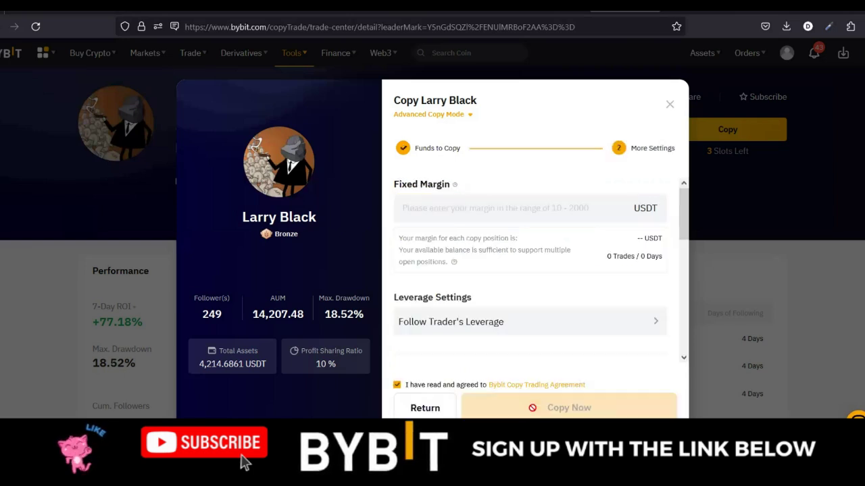
left_click(421, 212)
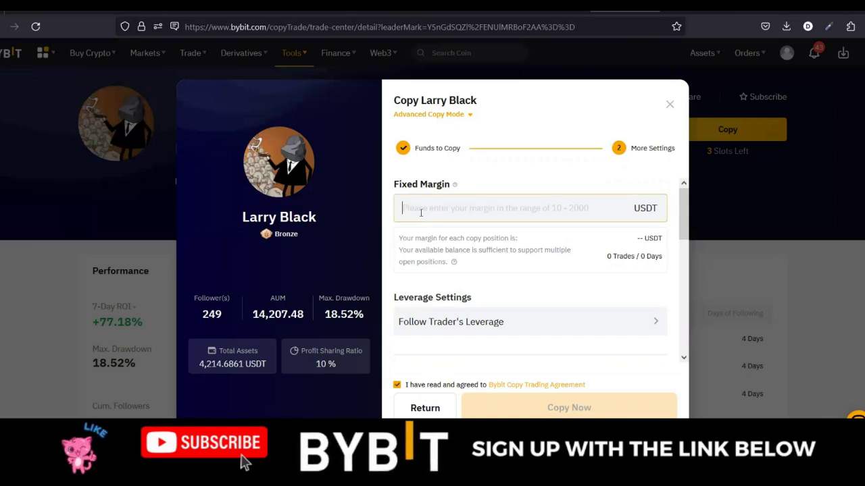
type("1")
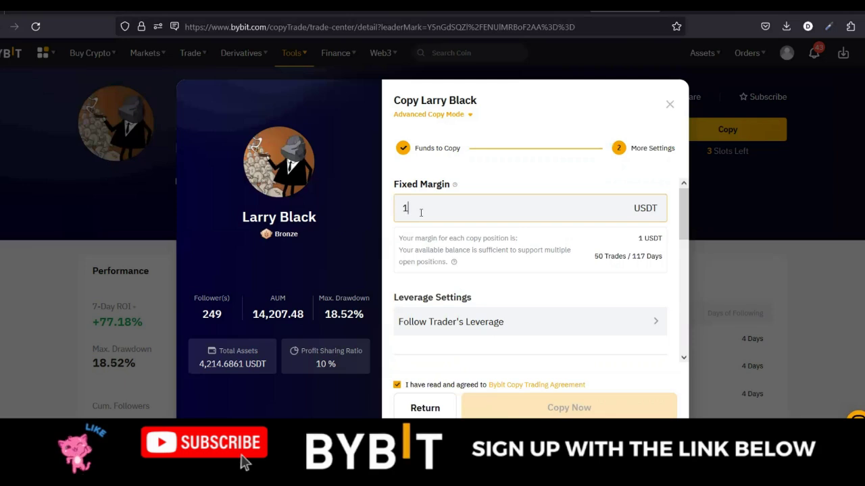
type("0")
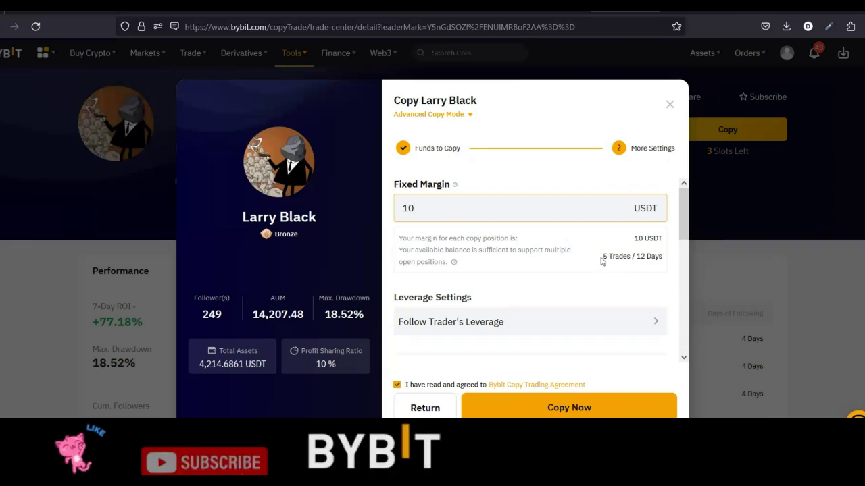
left_click_drag(604, 255, 630, 256)
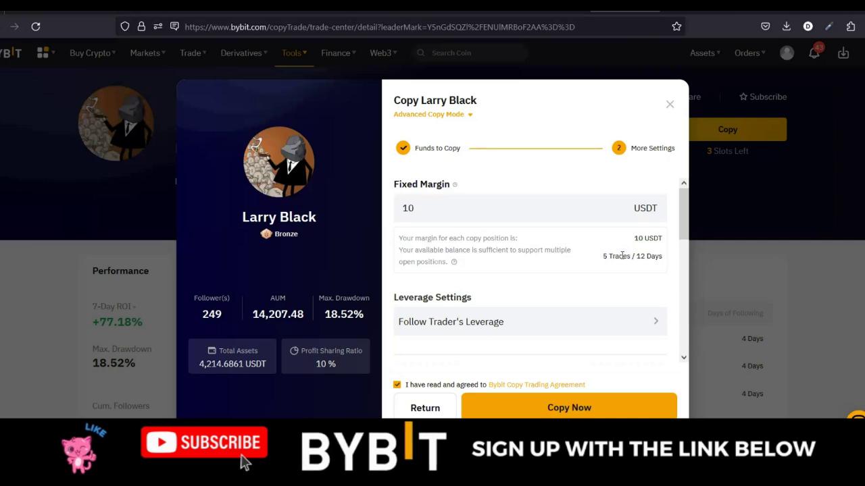
- Change the Leverage Settings to Fixed Leverage and set the leverage to 5X
scroll(622, 265, "down", 1)
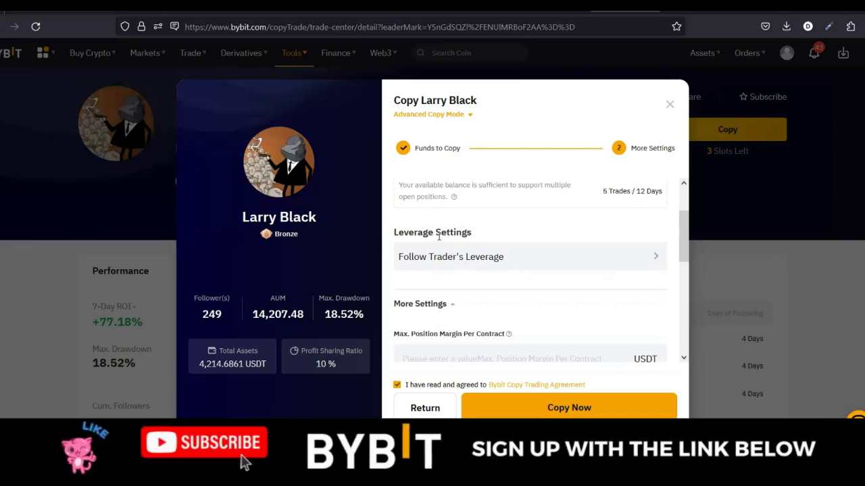
left_click(506, 258)
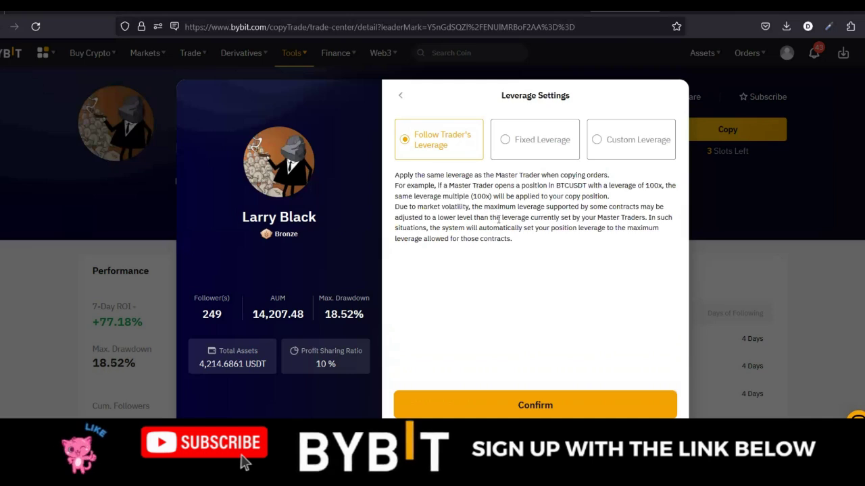
left_click(516, 141)
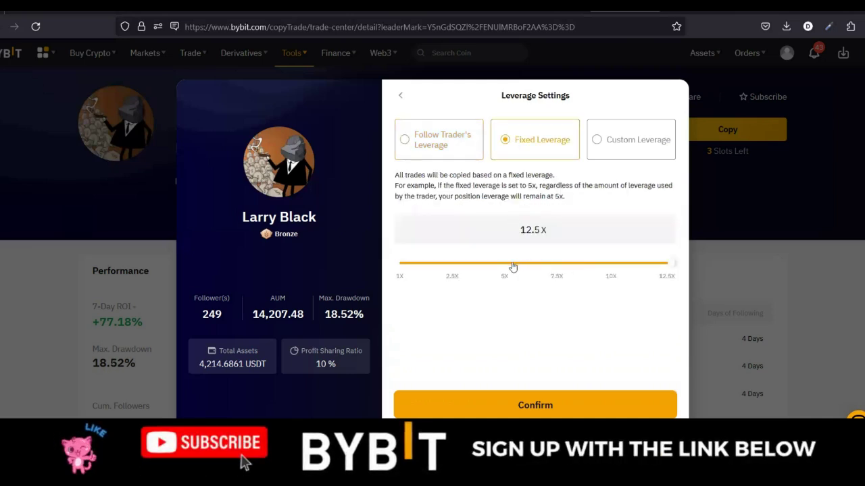
left_click(506, 269)
left_click_drag(508, 269, 490, 271)
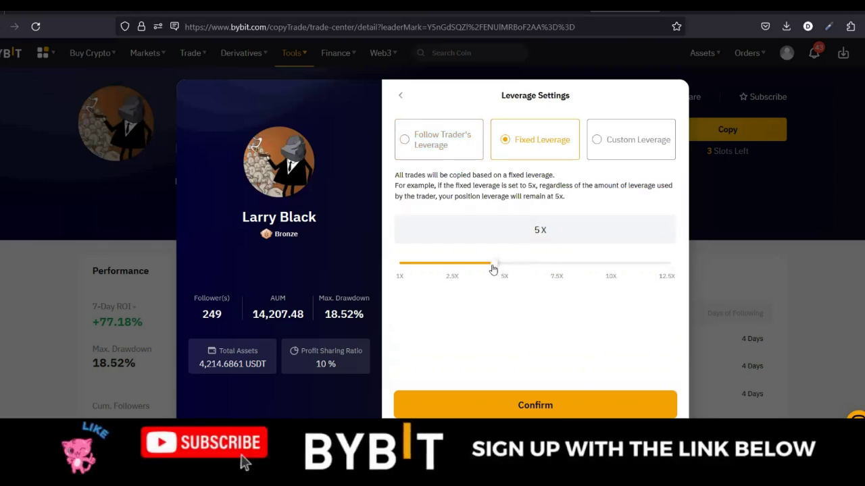